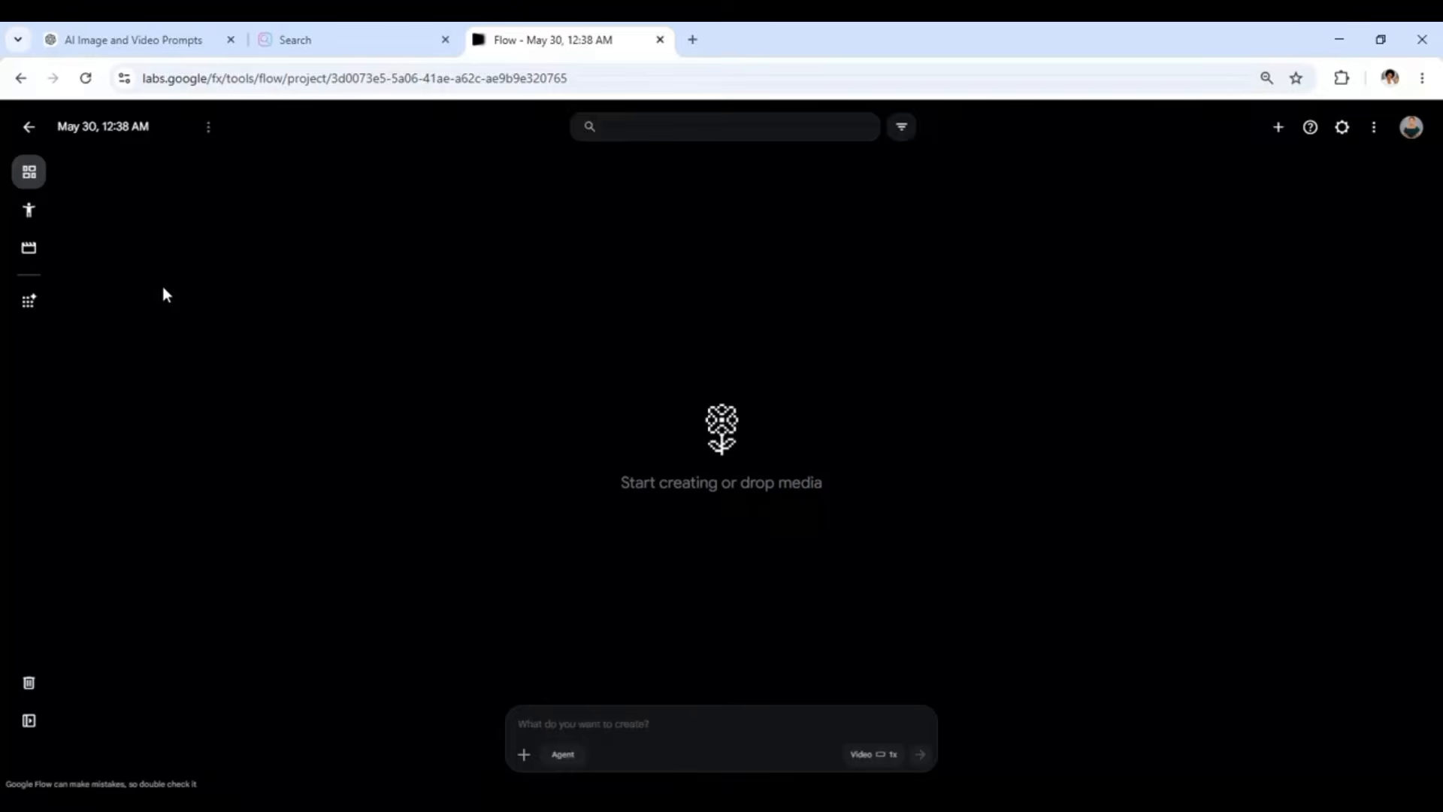
Step: Look through the available image and video tools on Flow's Explore Tools page
click(29, 301)
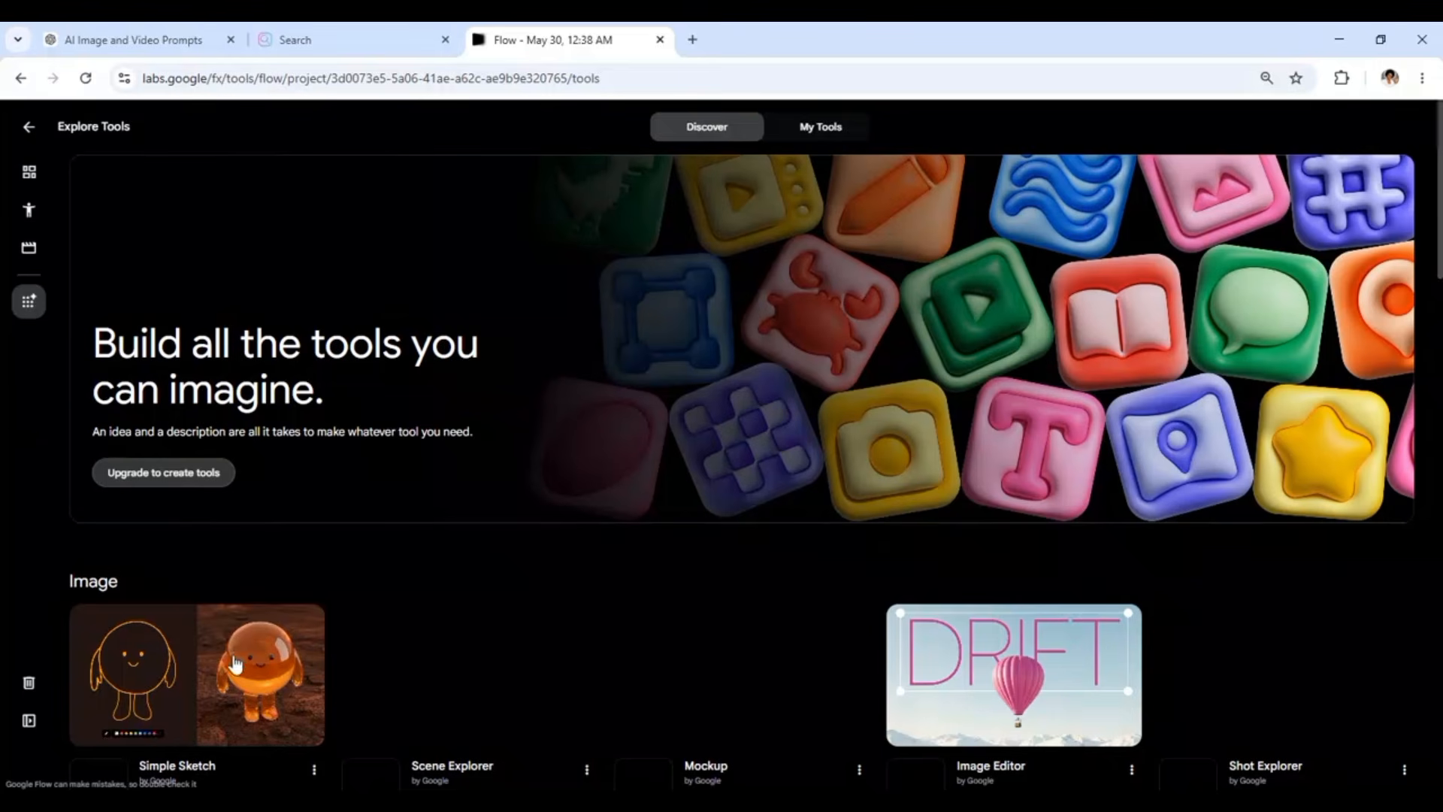
scroll(195, 594, down, 2)
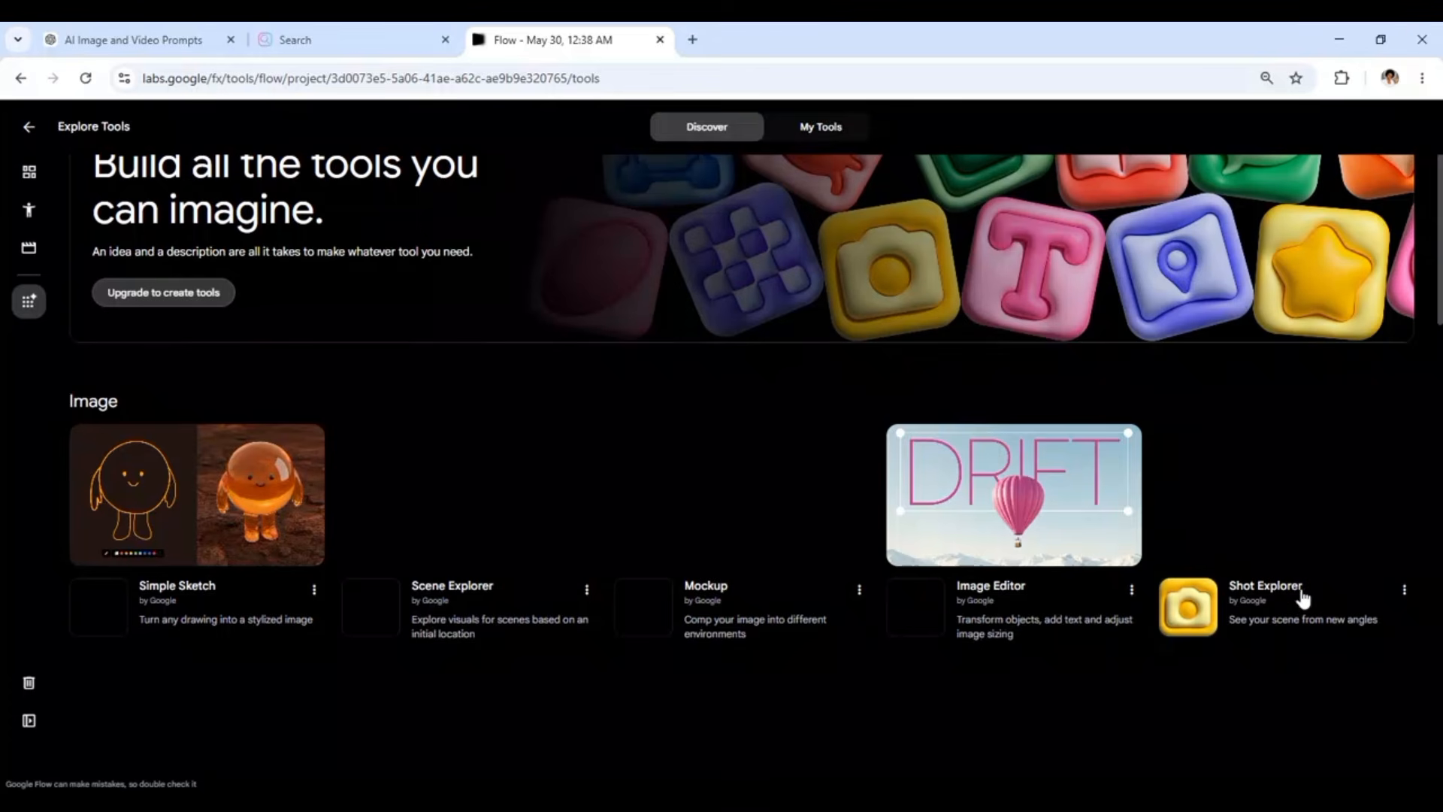
scroll(538, 493, down, 3)
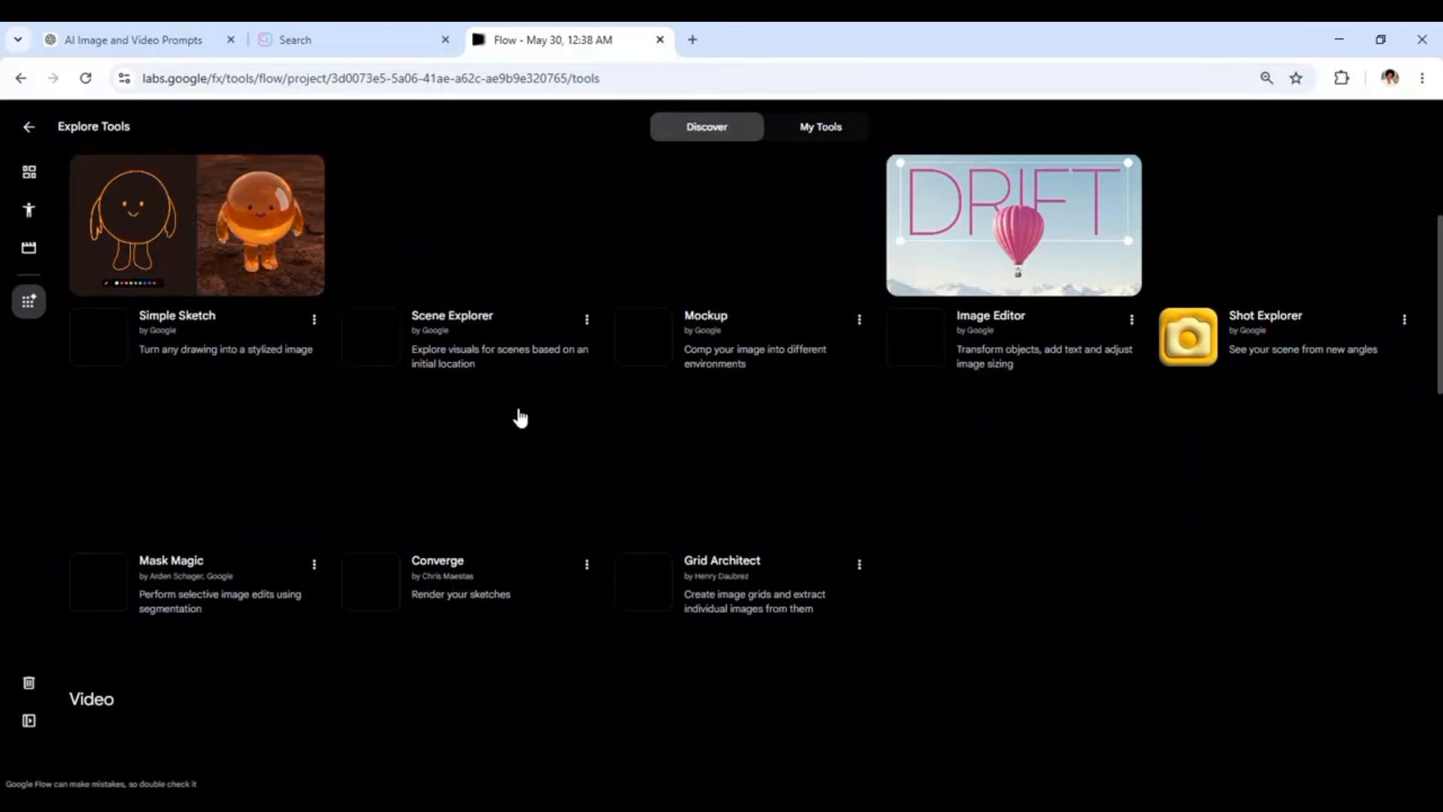
scroll(187, 564, down, 1)
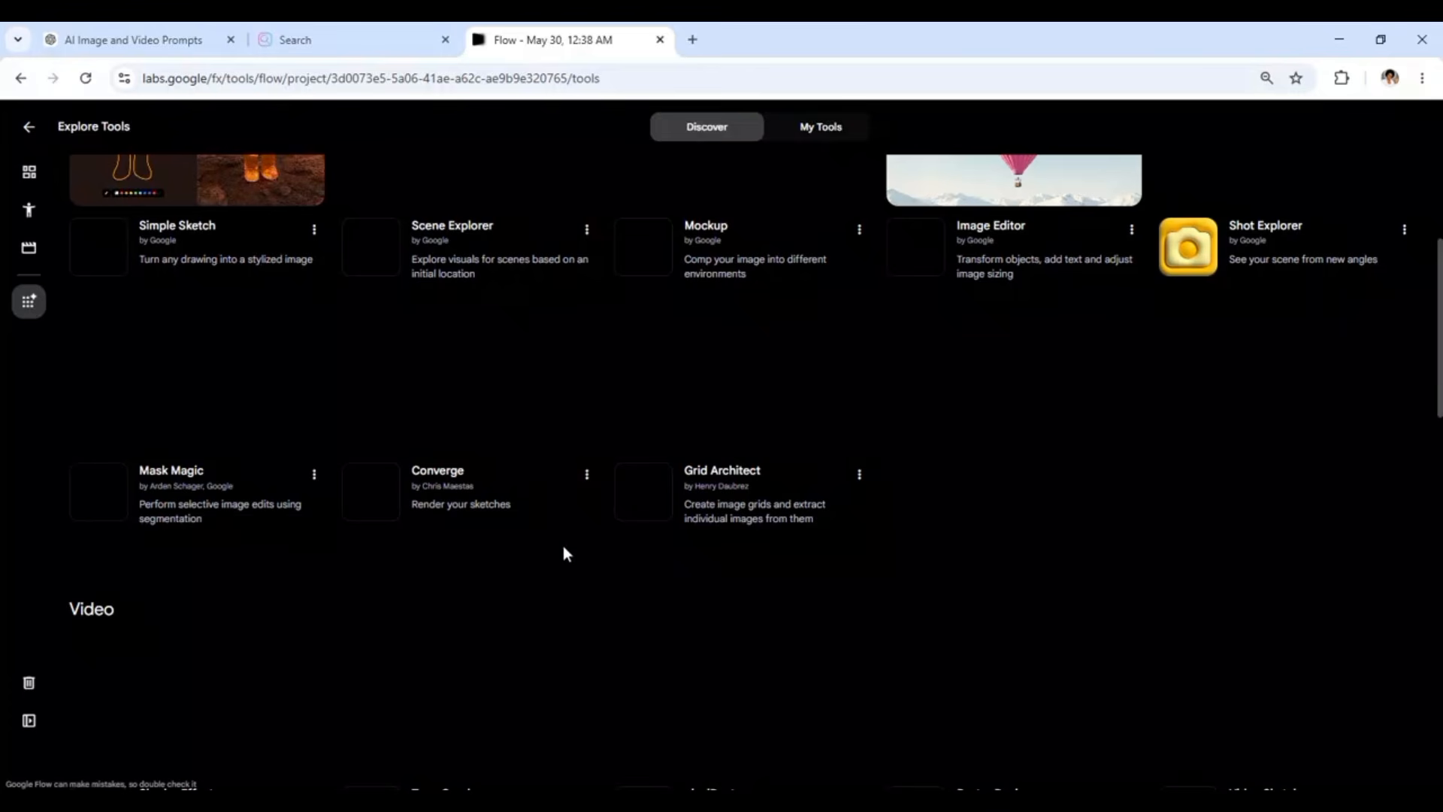
scroll(565, 554, down, 5)
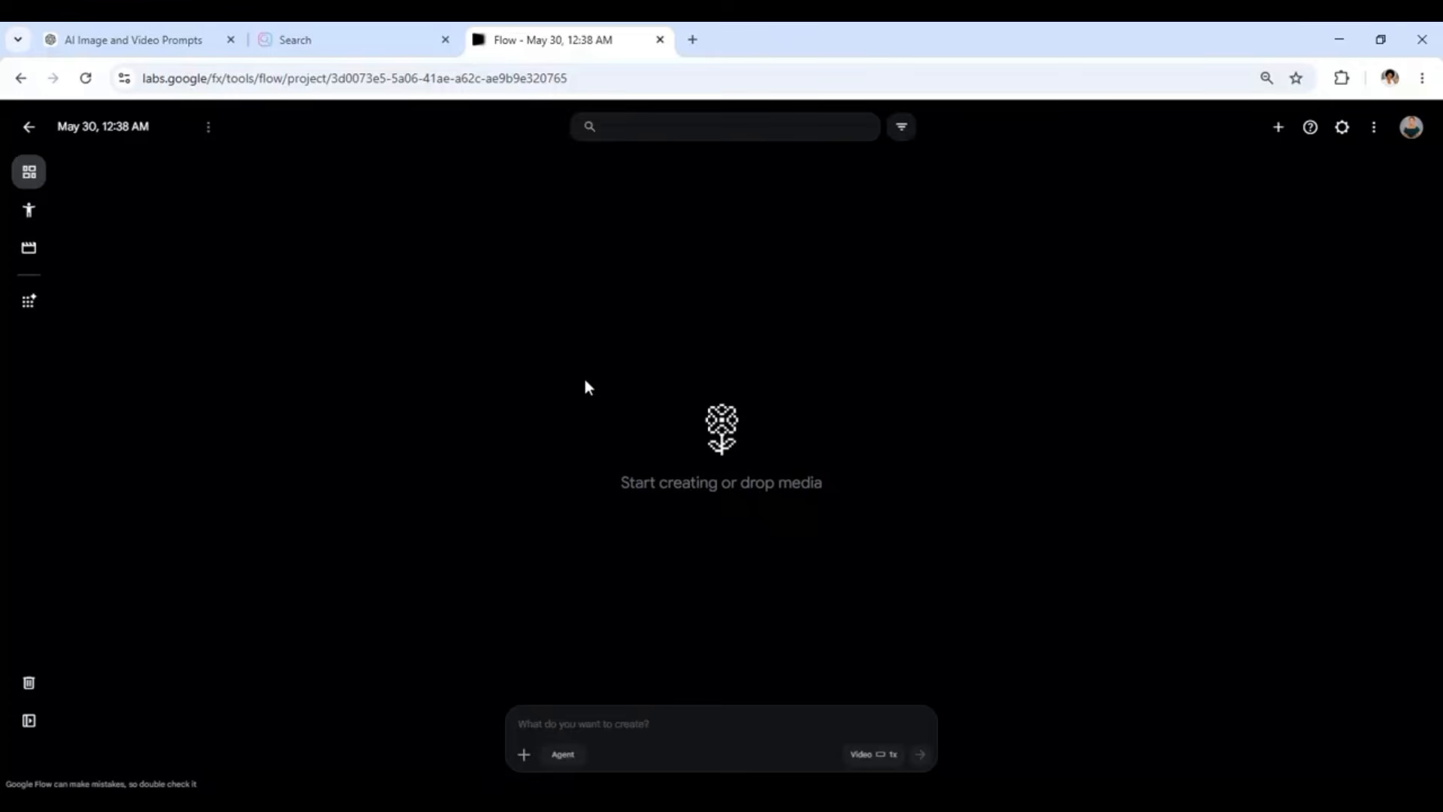
Step: Examine the project's help and download options and its choices for adding media, collections, characters and scenes
click(1375, 130)
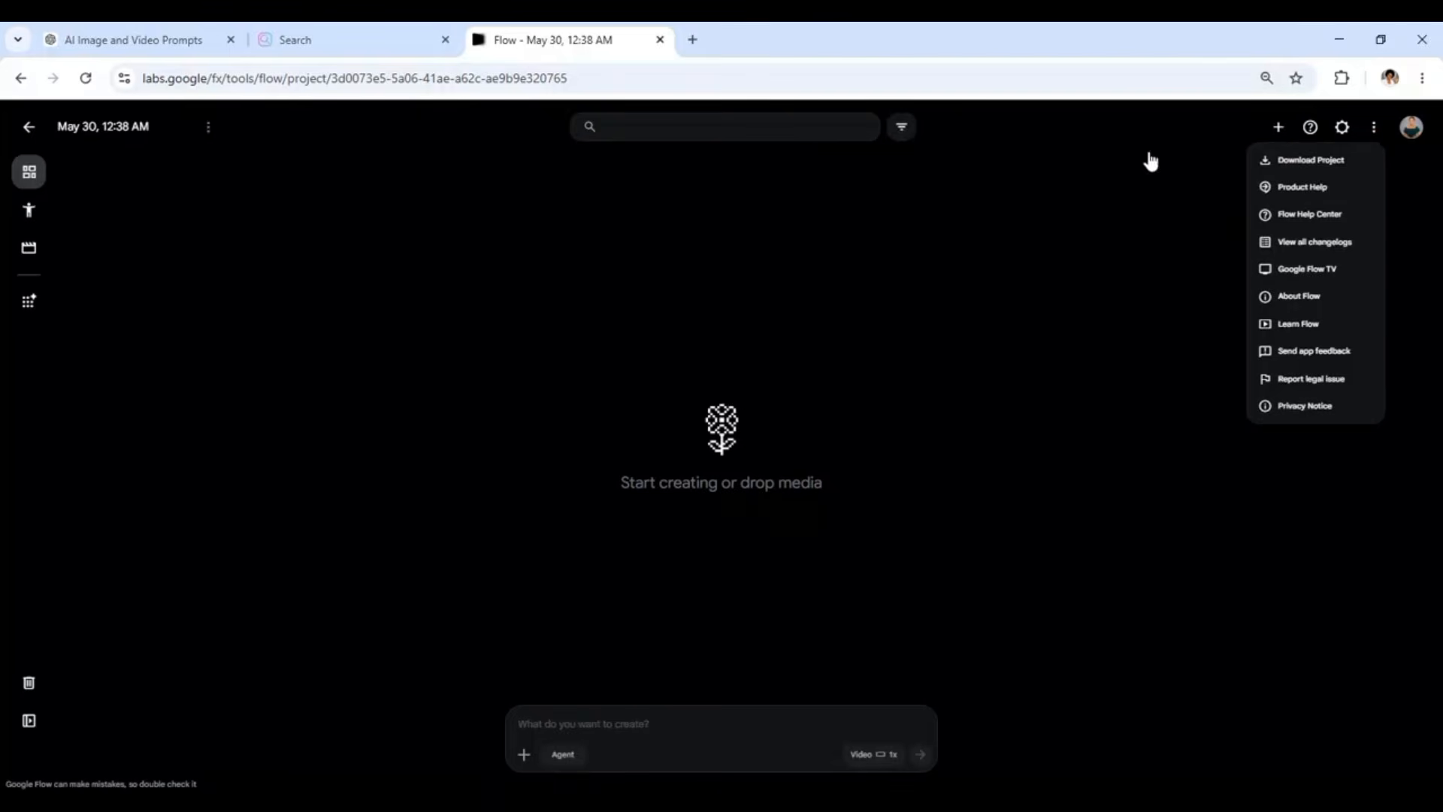
click(1288, 137)
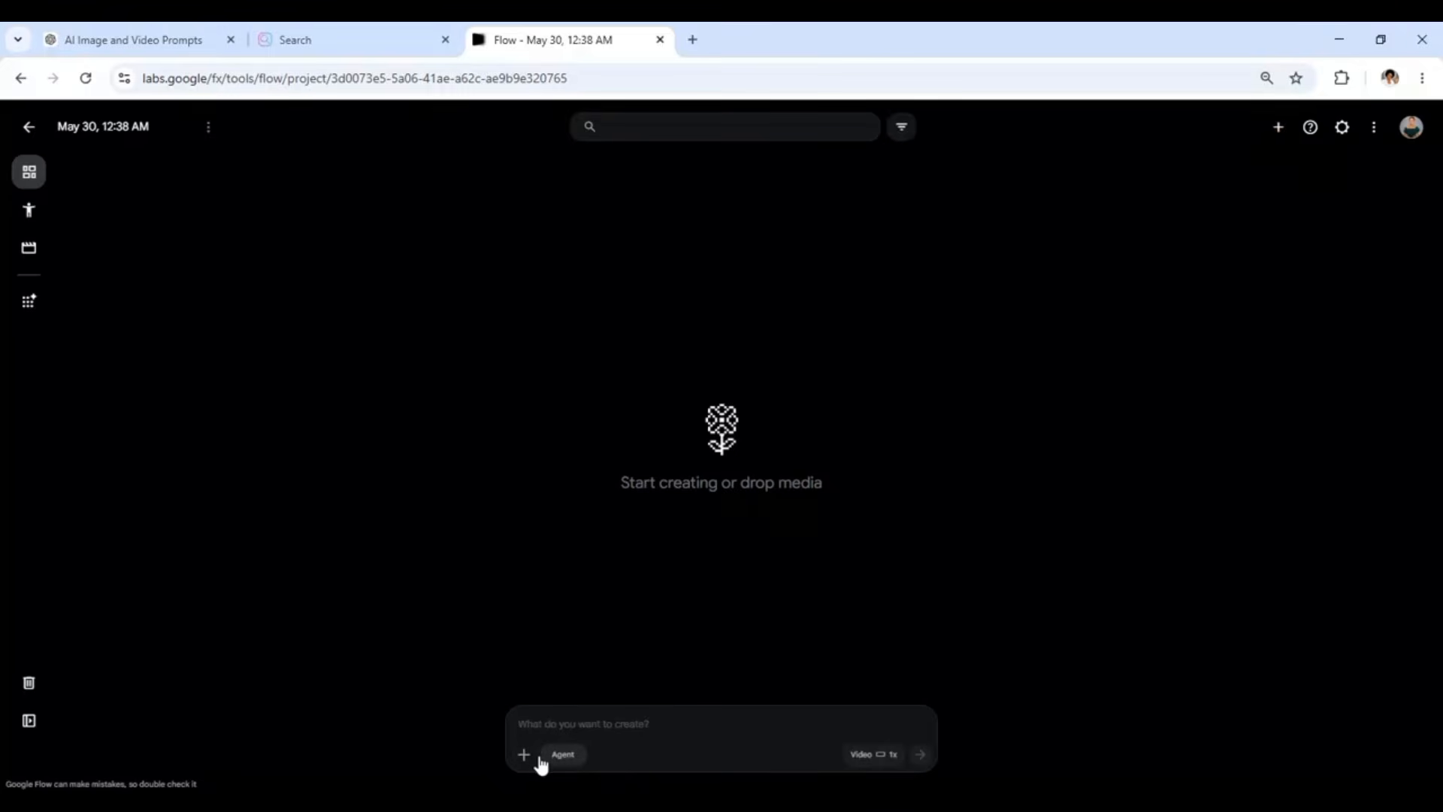
click(1278, 128)
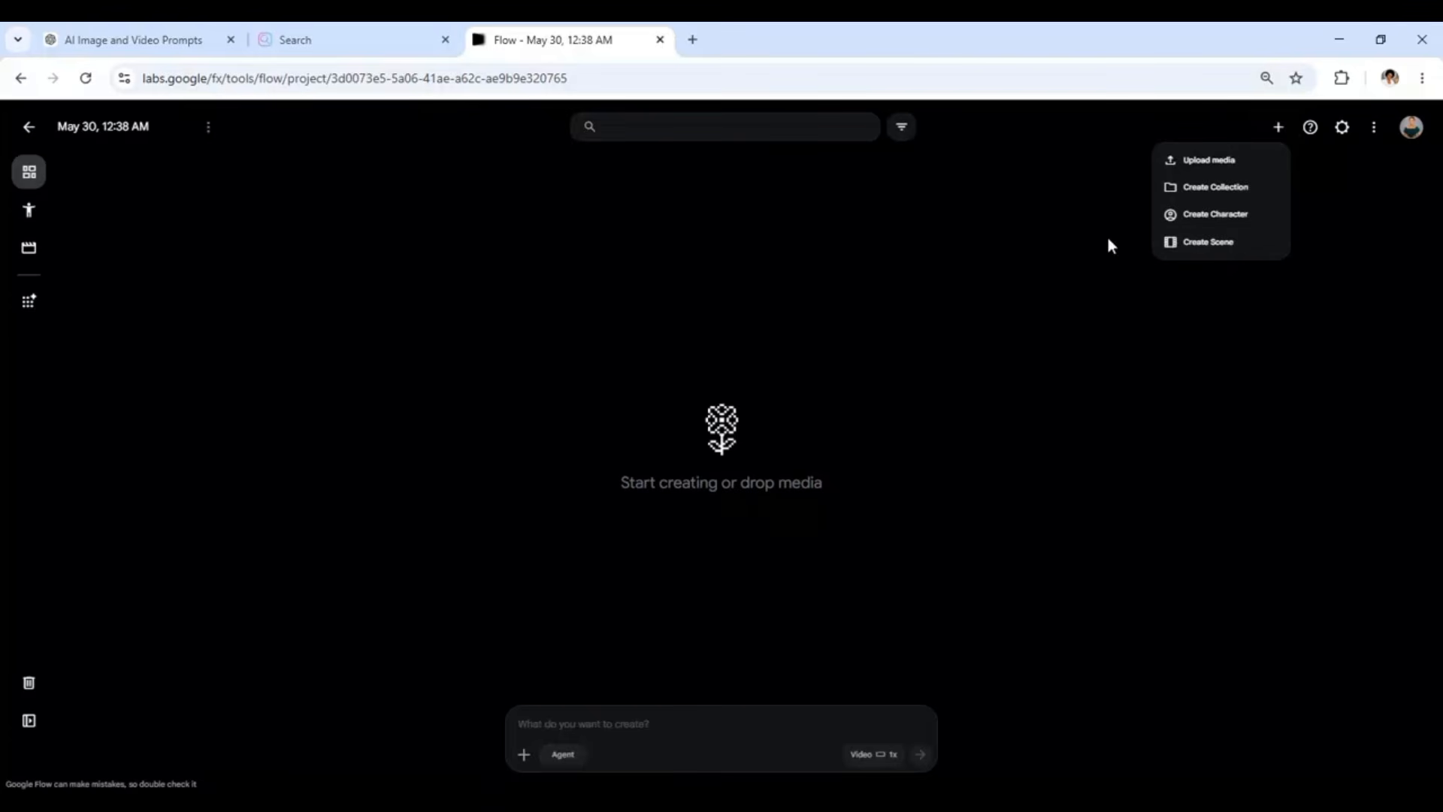
Step: Try filtering the project's media by Images and by Videos, clearing each filter again
click(903, 129)
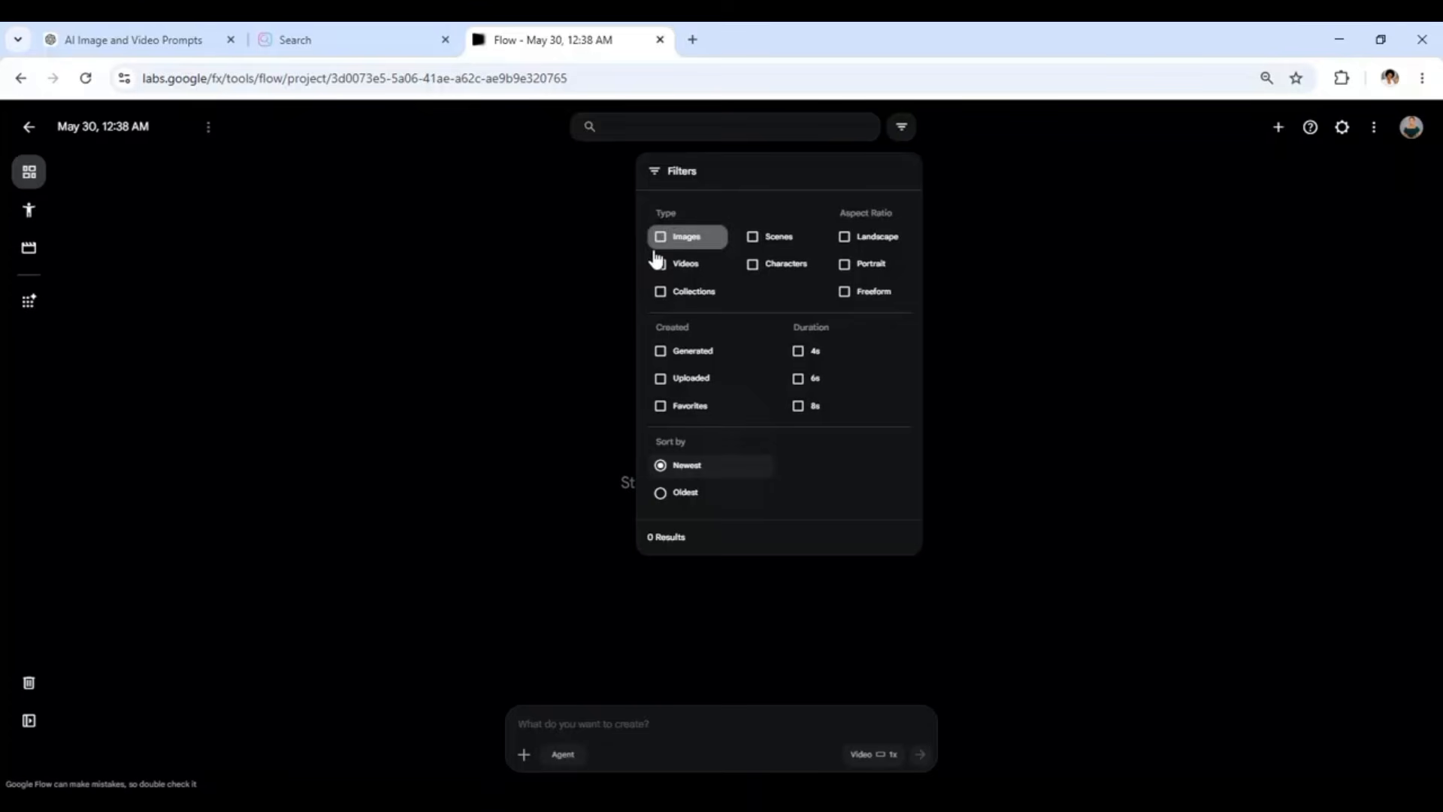
click(677, 238)
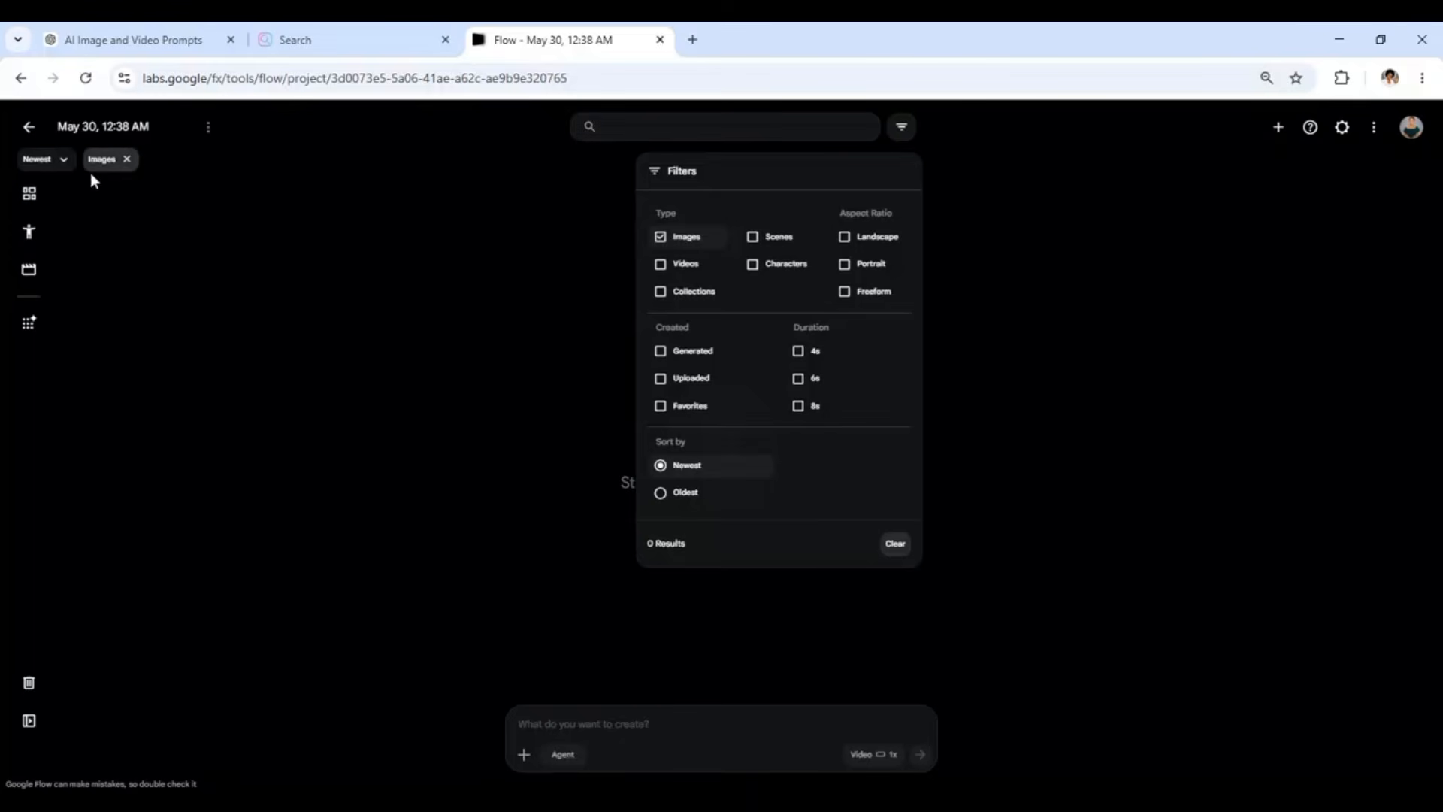
click(658, 238)
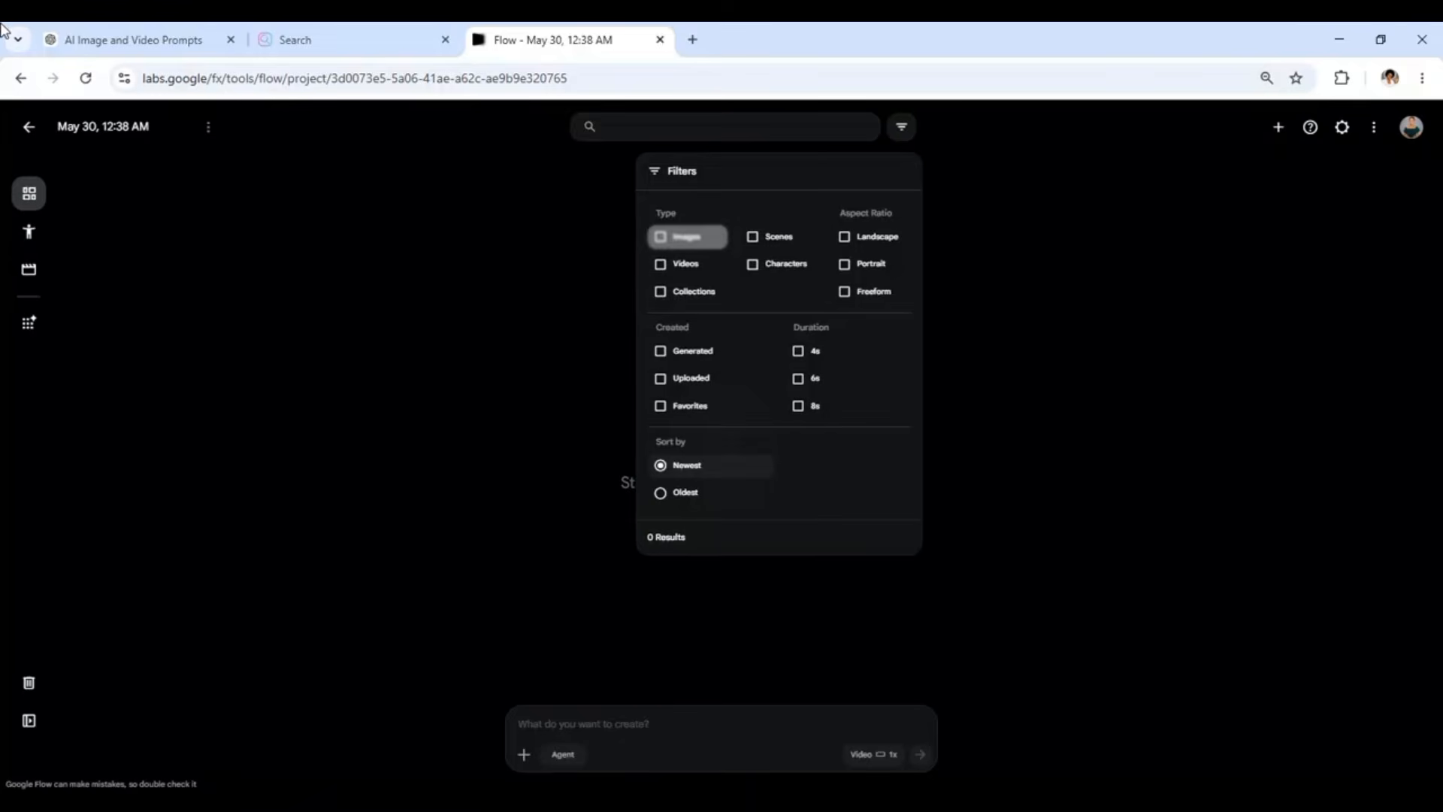
click(662, 264)
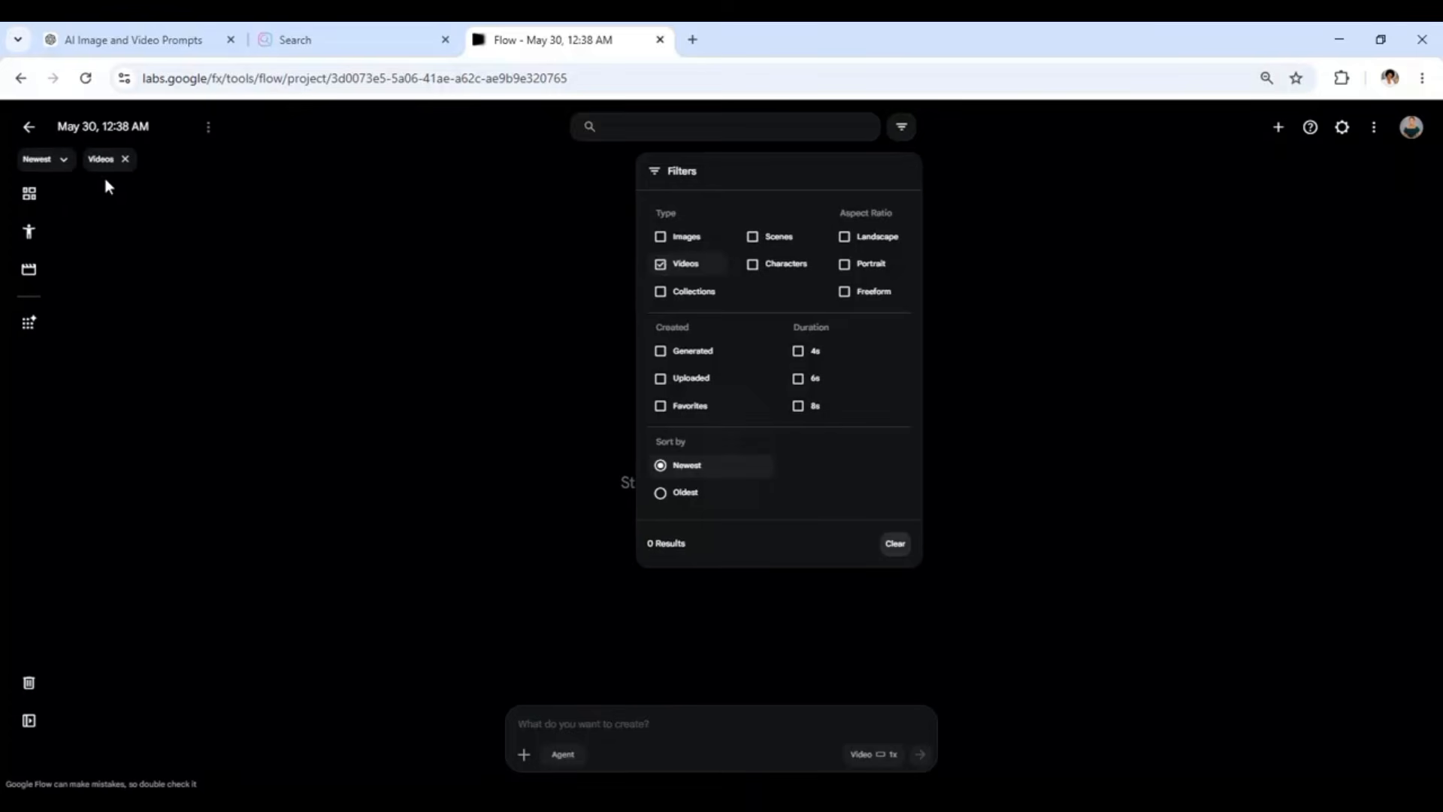
click(660, 267)
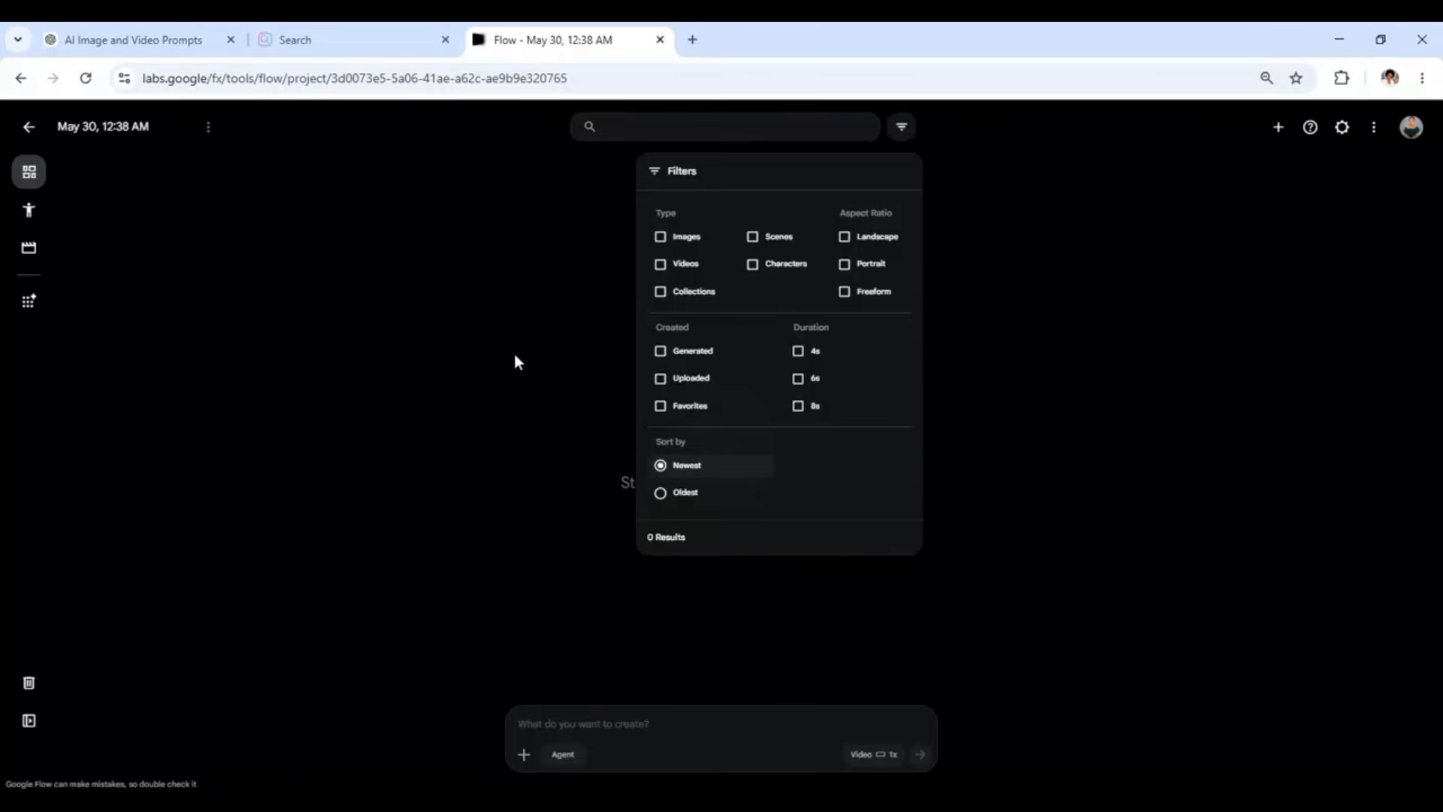
Step: Switch to the ChatGPT conversation and copy the image prompt under "1. The Flying Taxi Revolution"
click(150, 45)
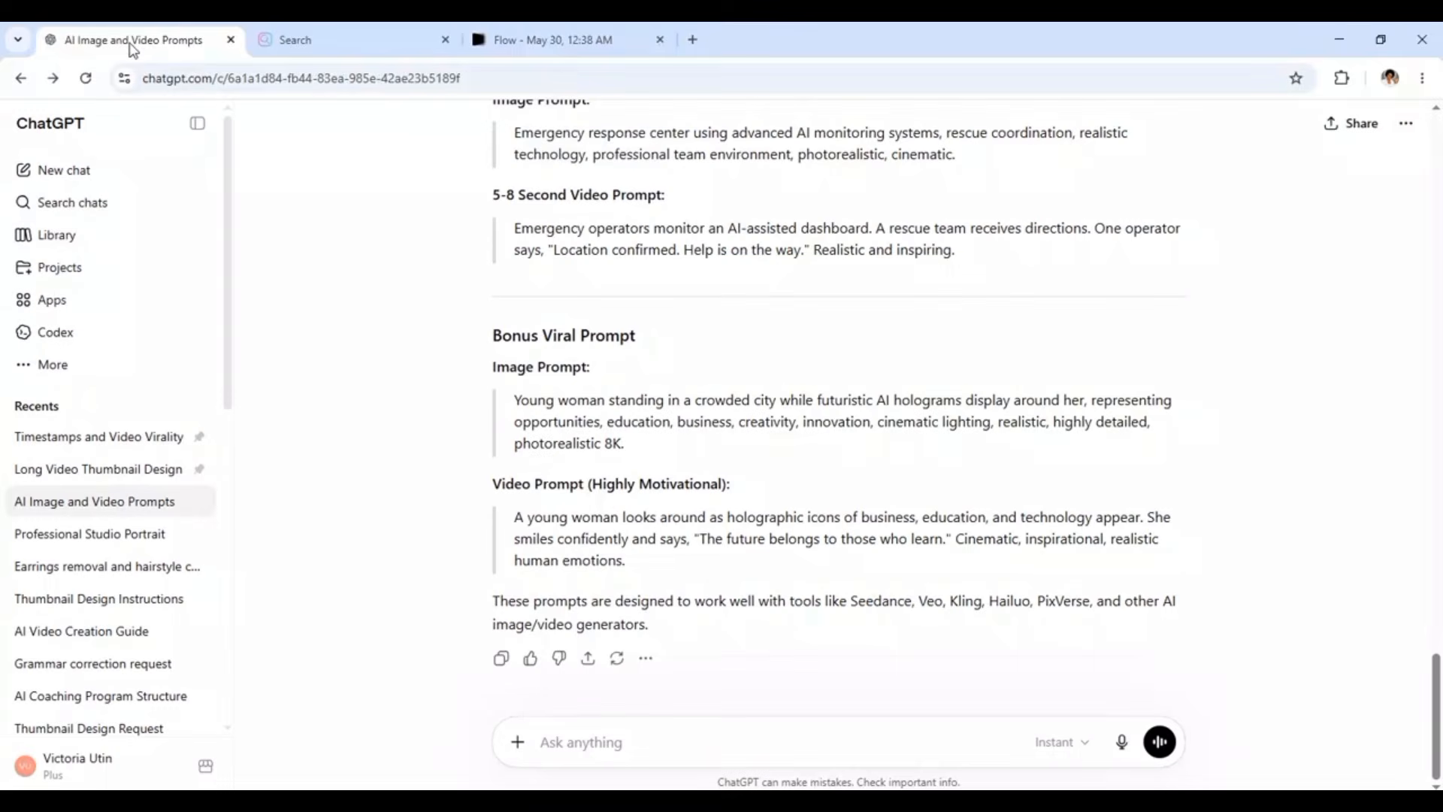
scroll(591, 407, up, 8)
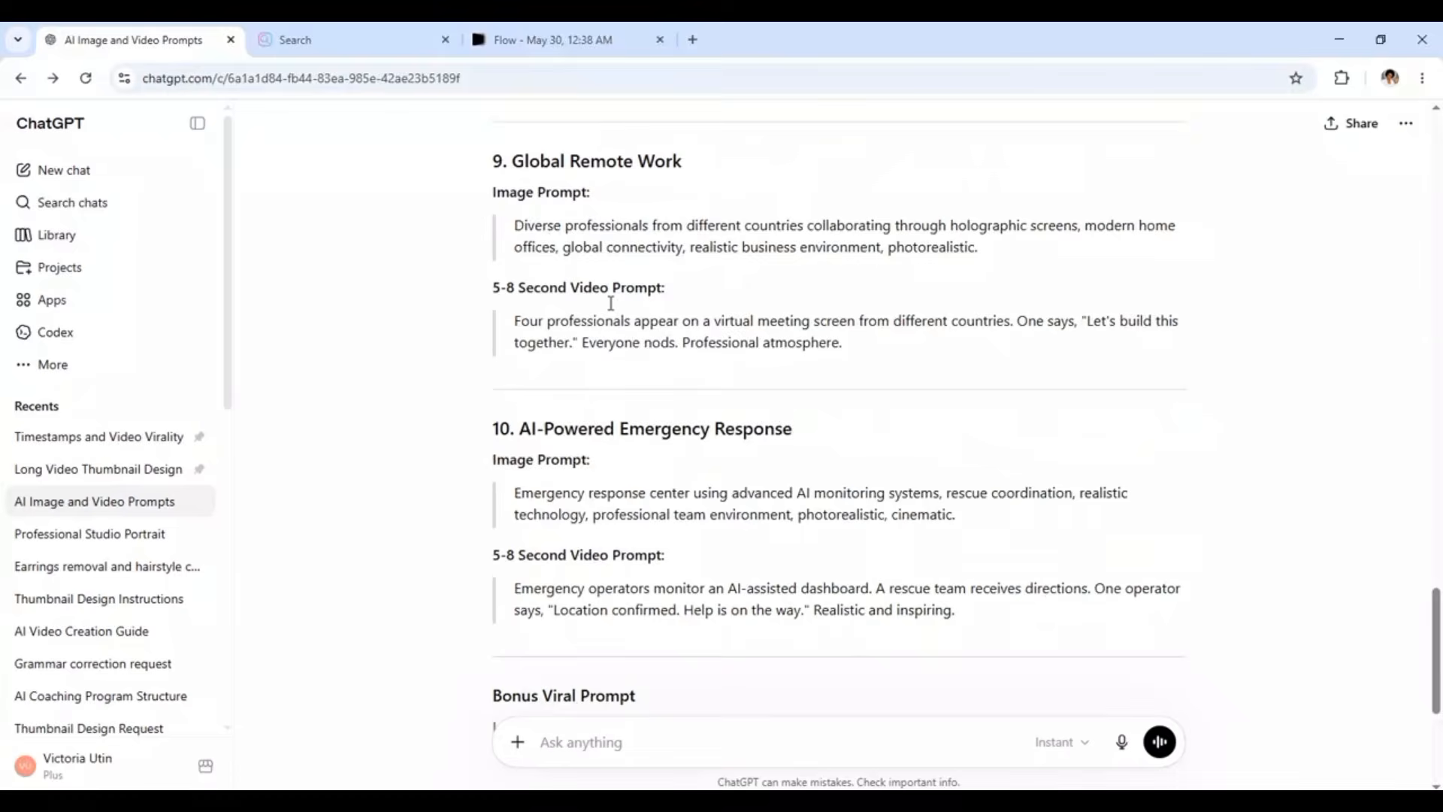
scroll(611, 303, up, 15)
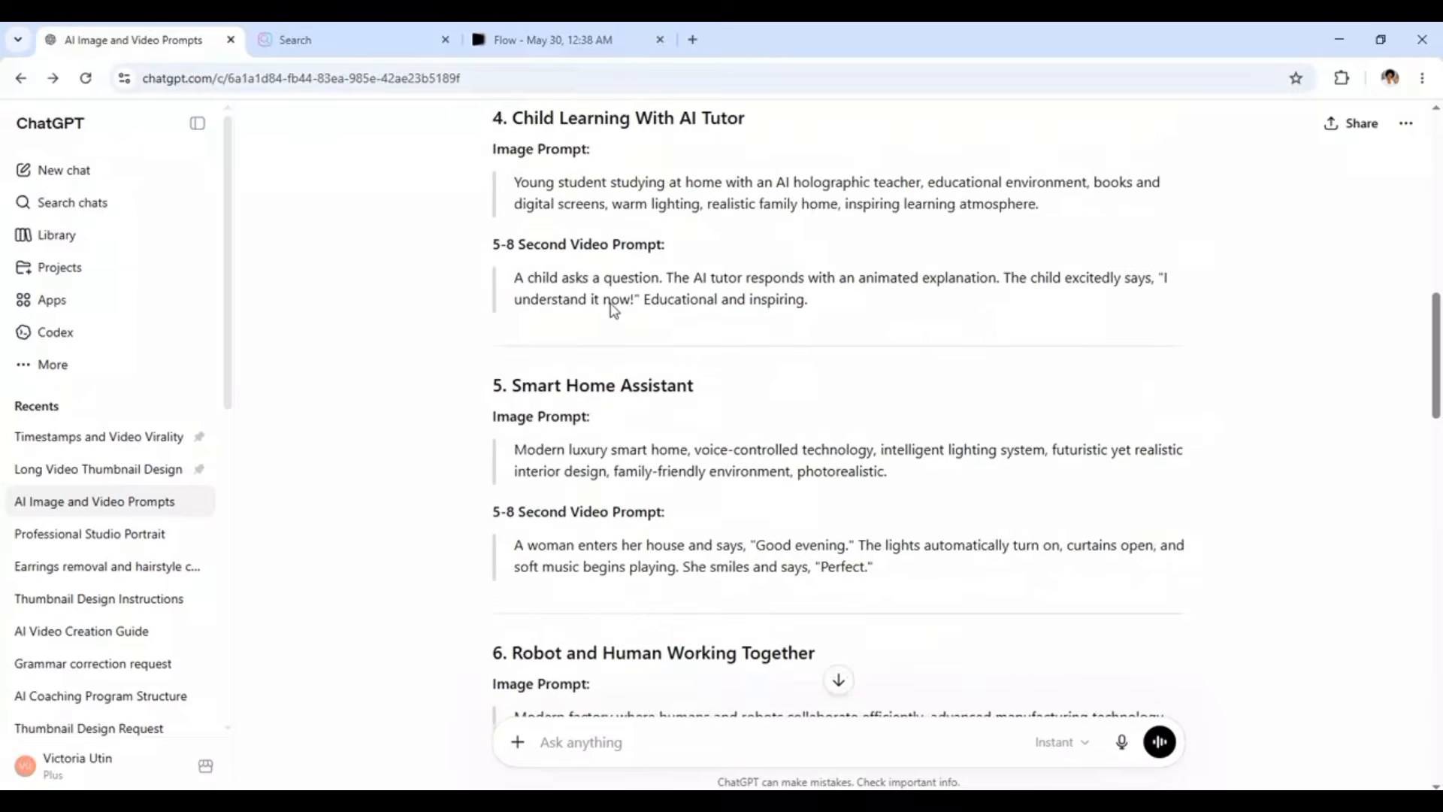
scroll(611, 304, up, 3)
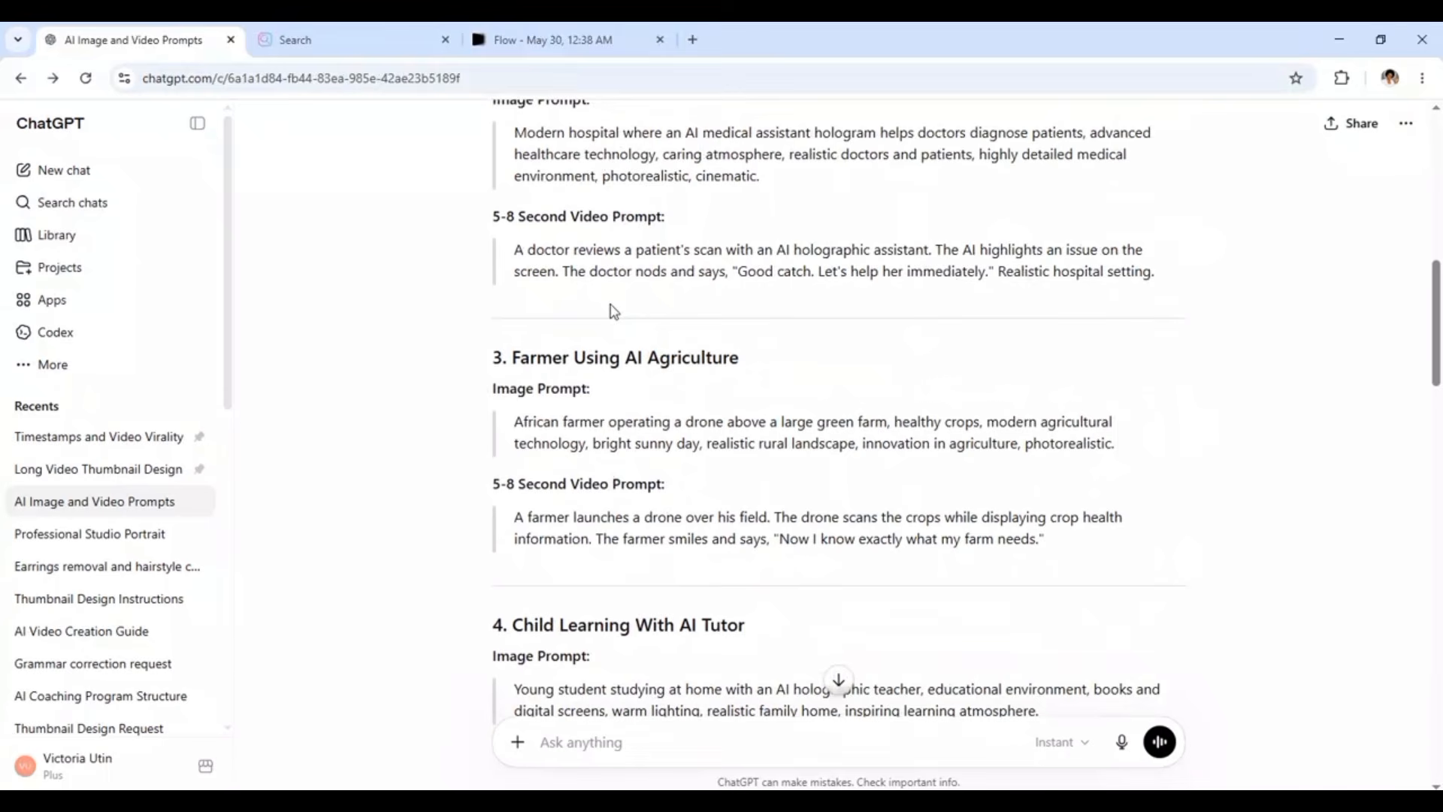
scroll(605, 309, up, 9)
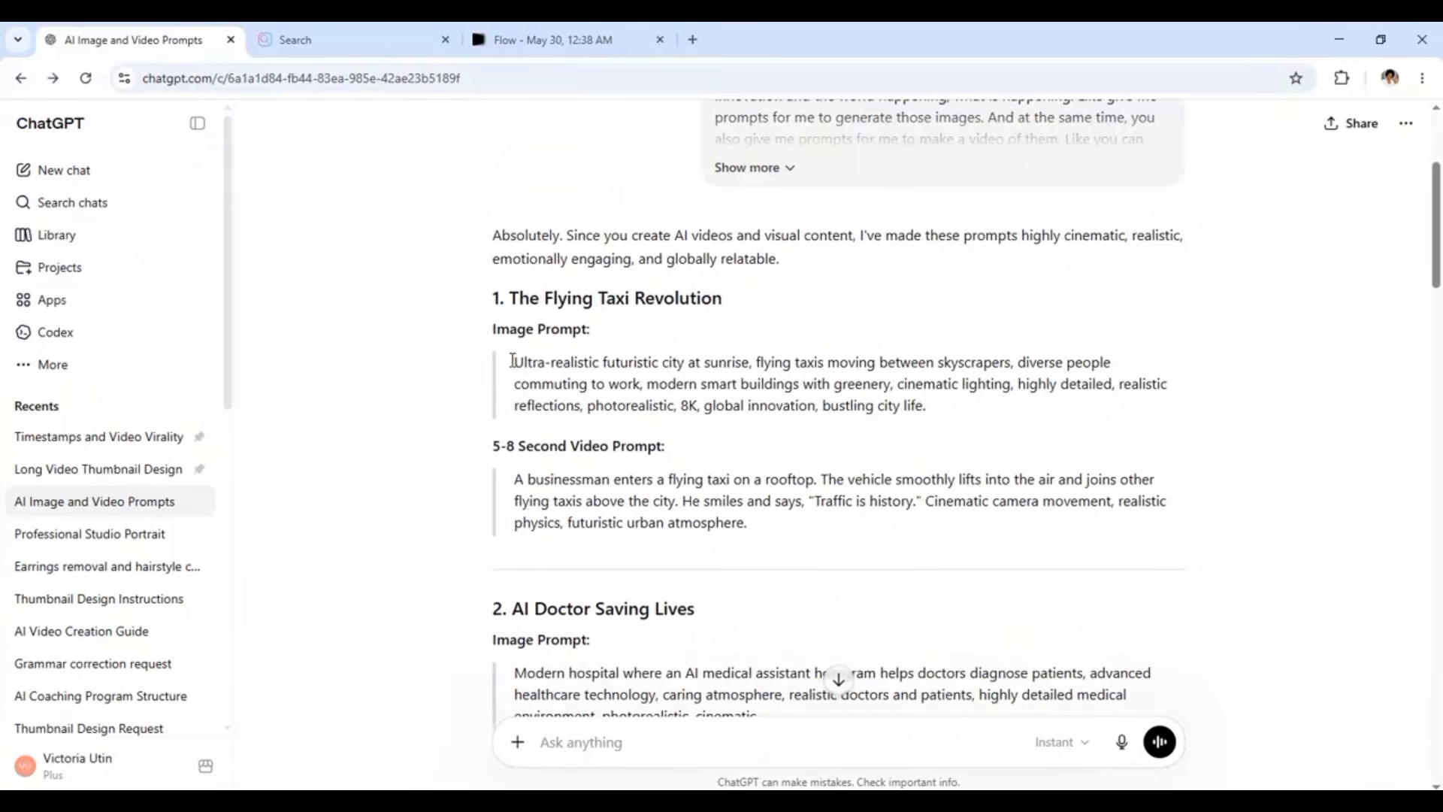
shift+click(952, 435)
key(ctrl+c)
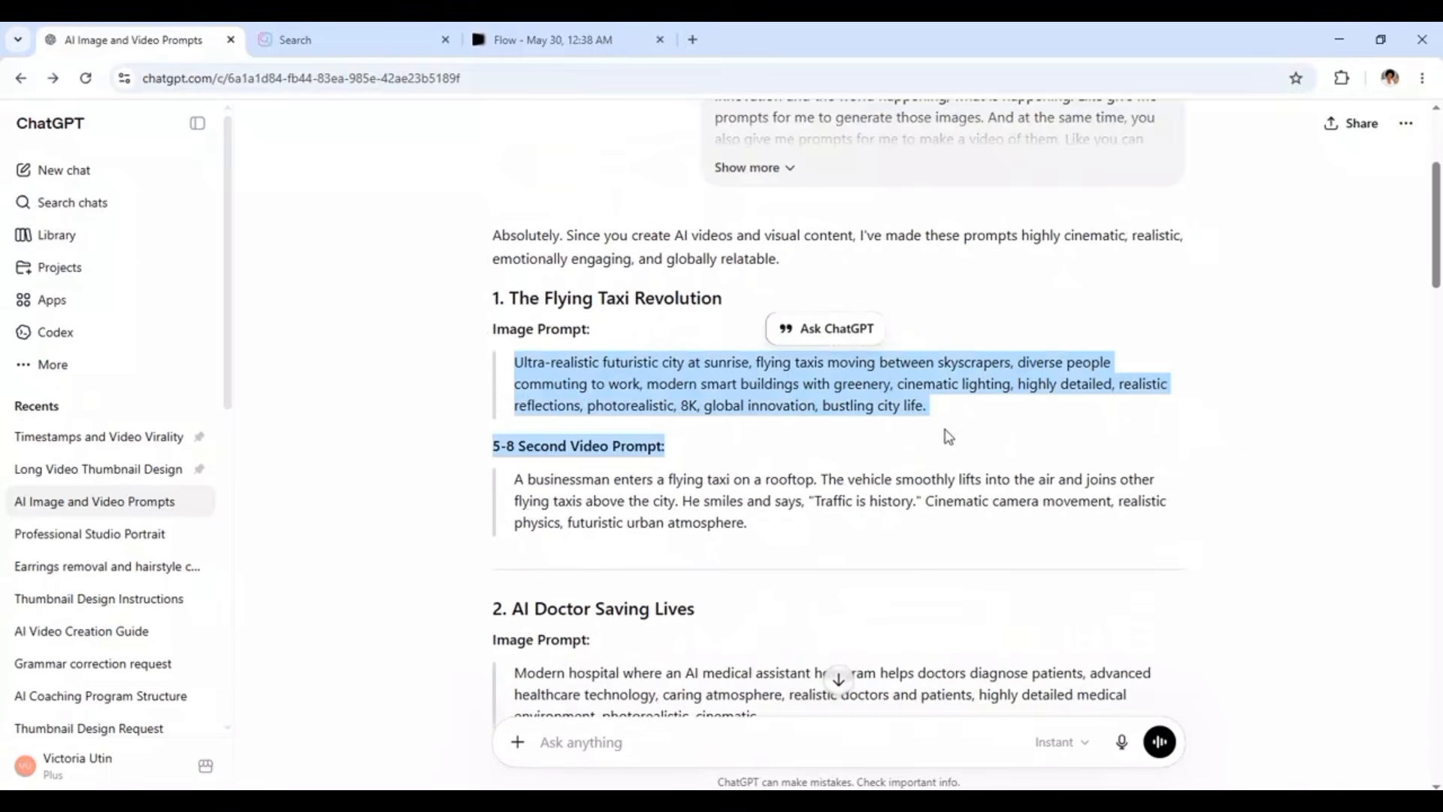
Step: Return to Google Flow and set the generation type to Image, keeping the Nano Banana 2 model
click(534, 46)
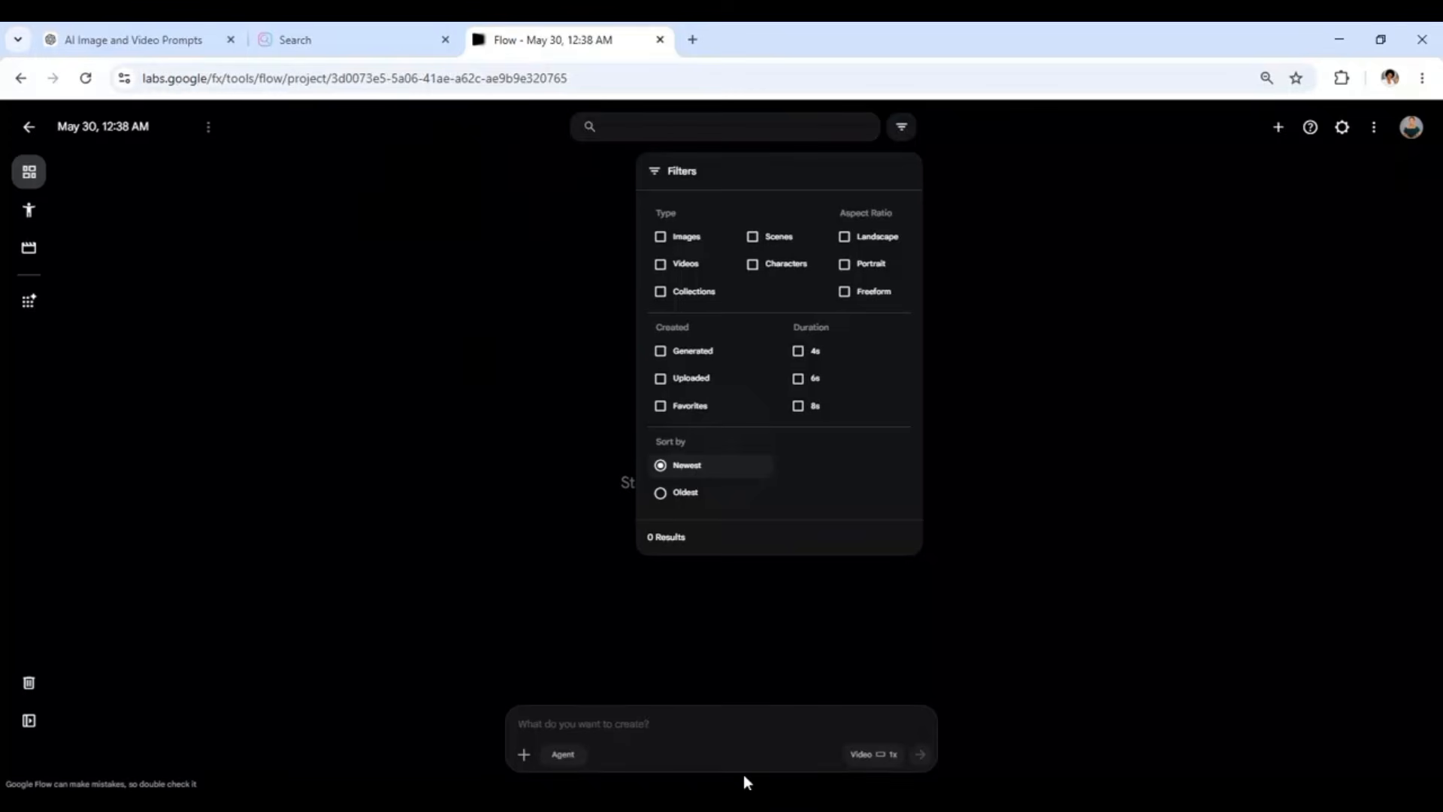
click(535, 731)
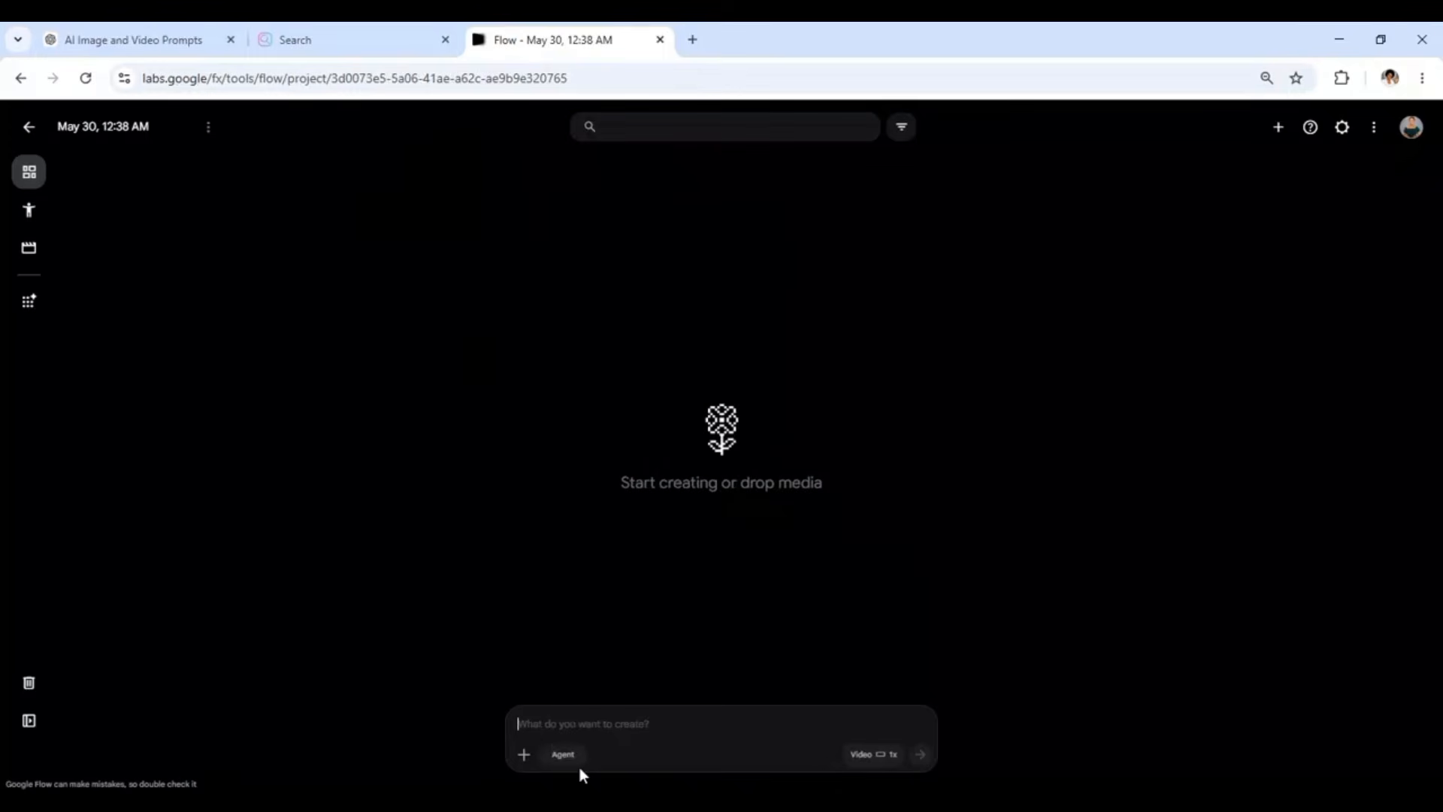
click(879, 767)
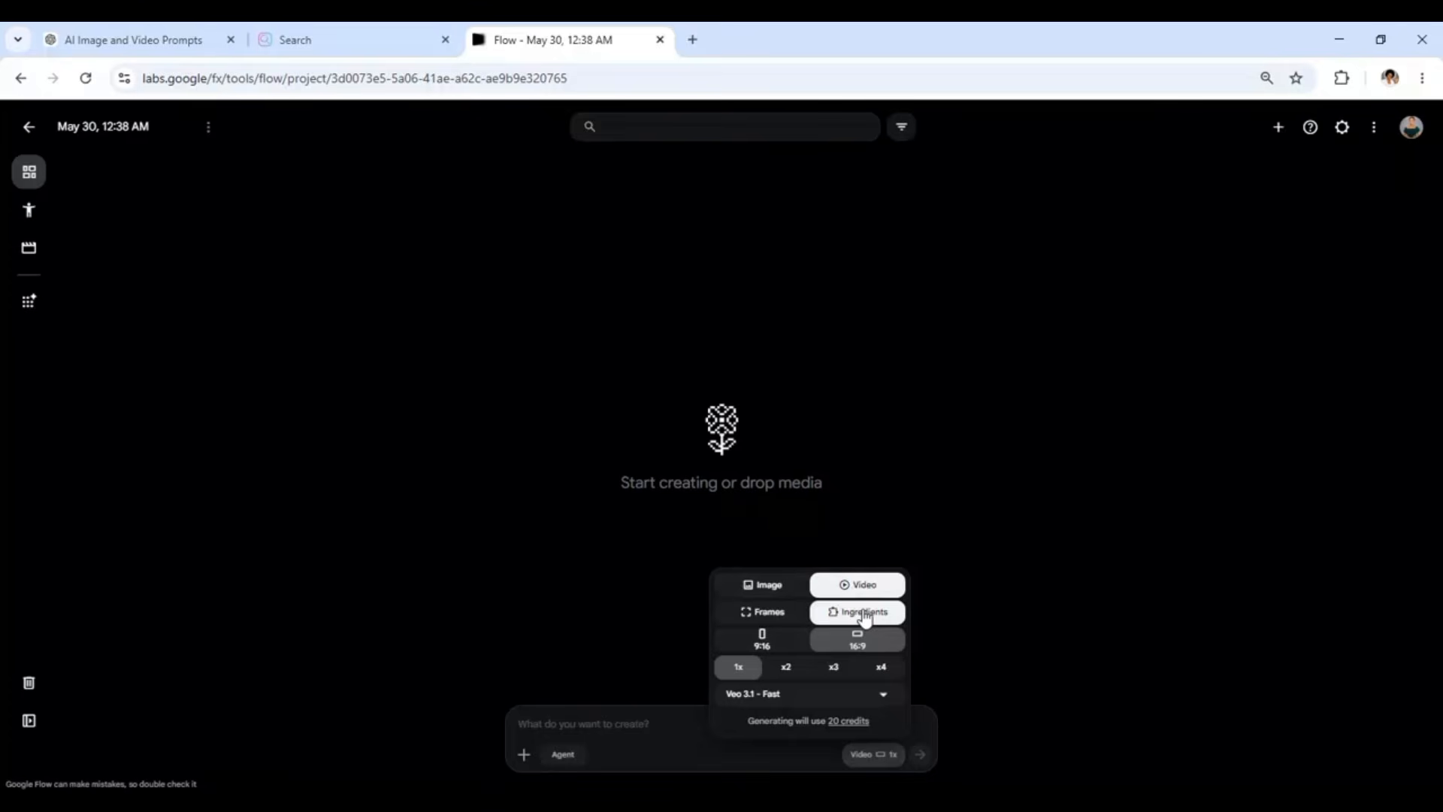
click(761, 587)
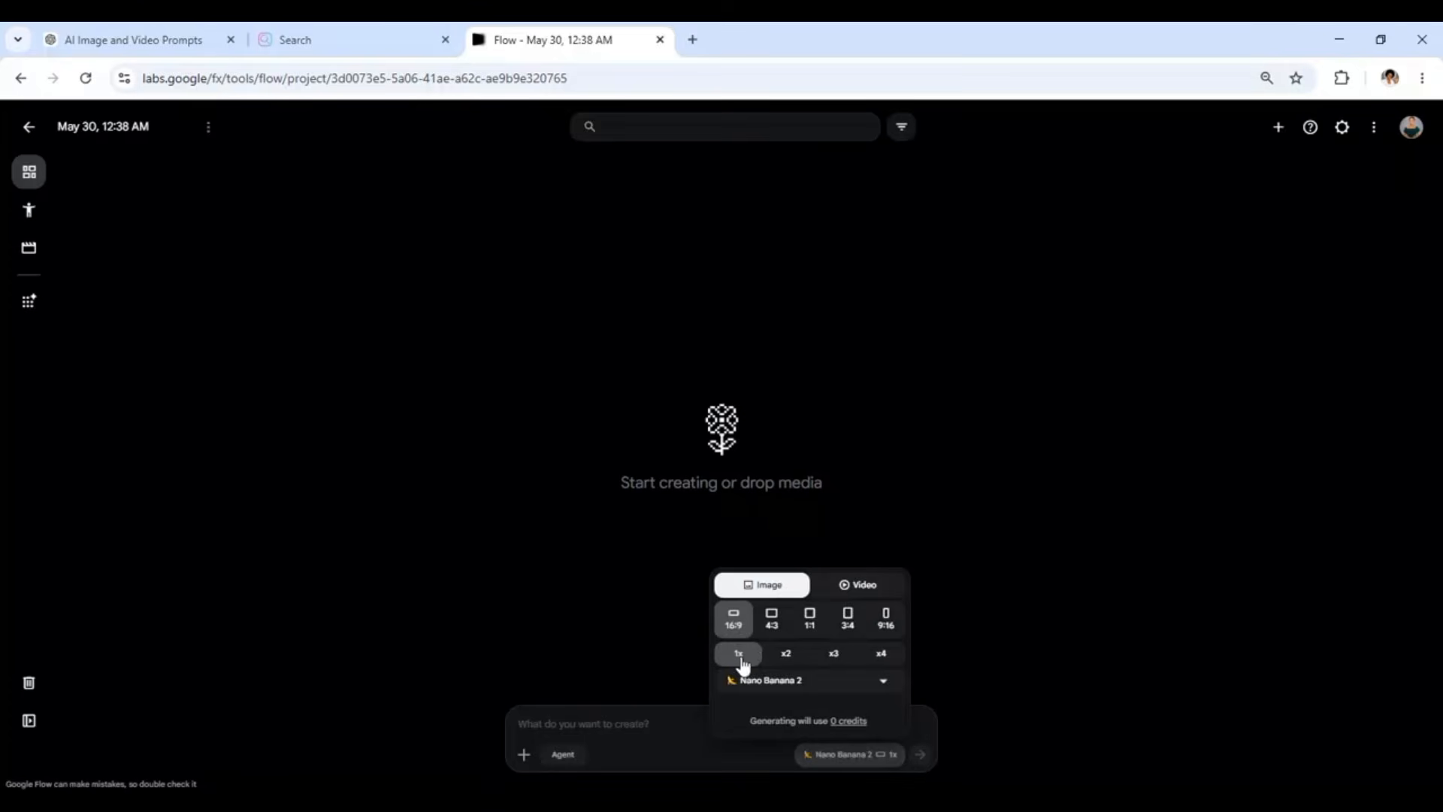
click(883, 682)
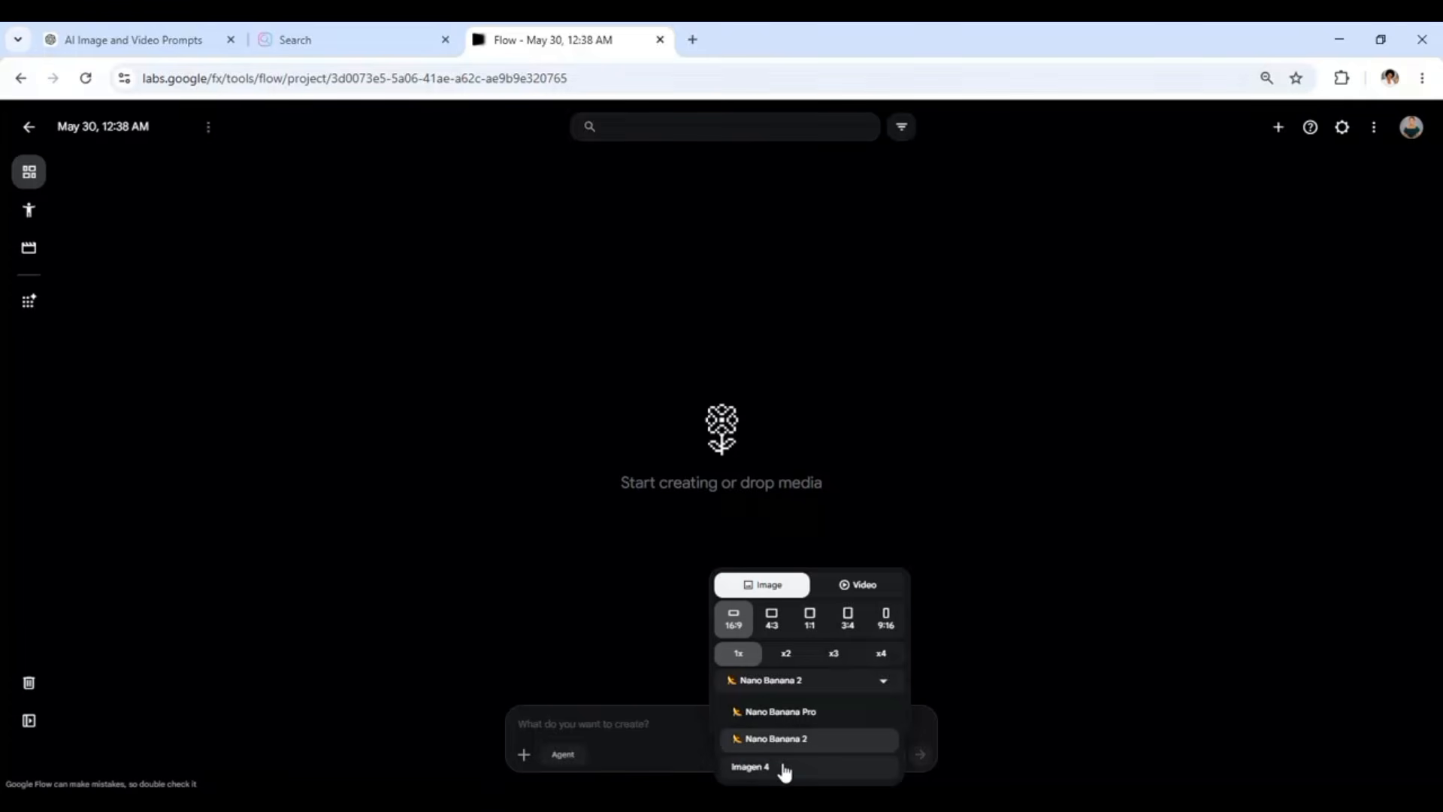
click(820, 682)
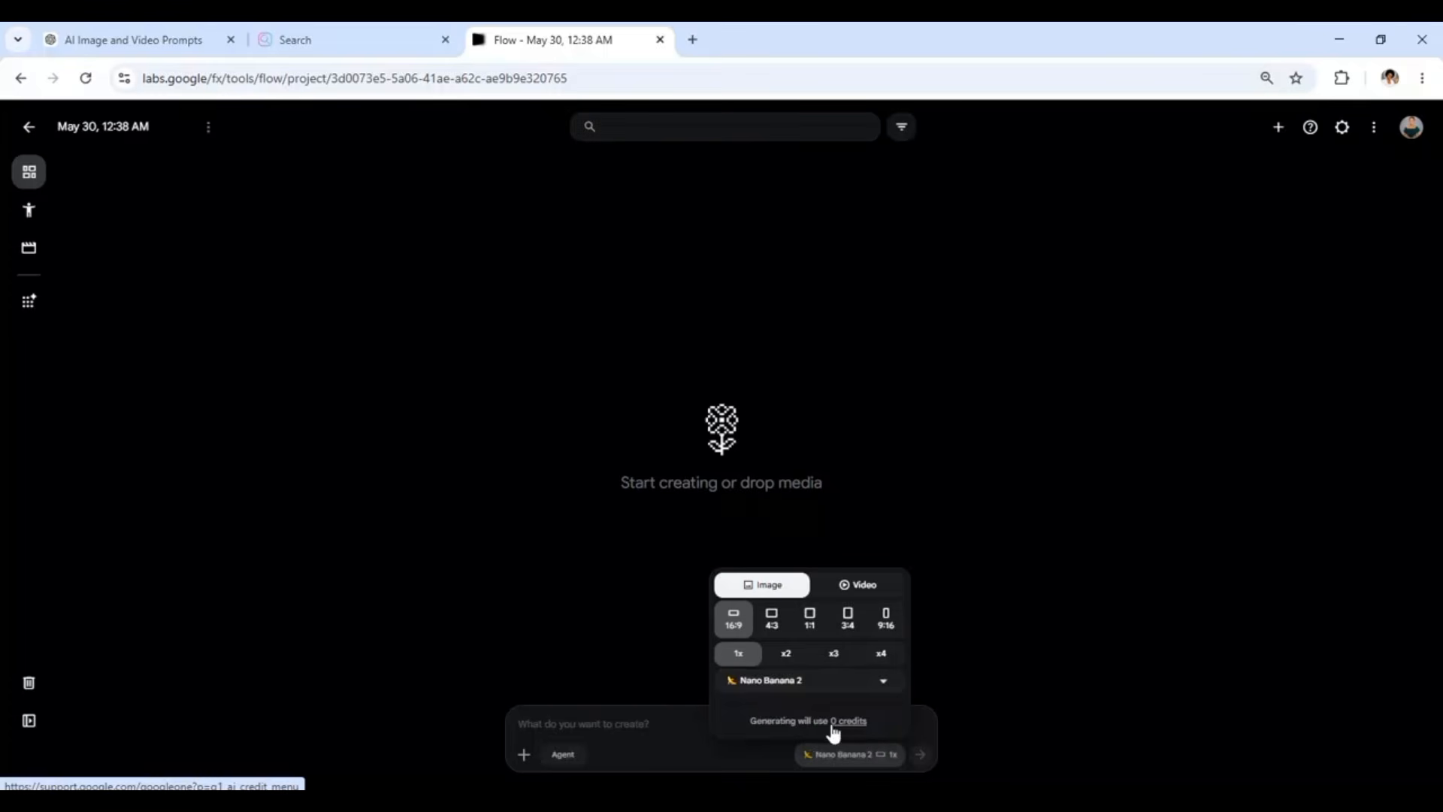
Step: Paste the flying taxi prompt, remove the stray "5-8 Second Video Prompt:" line and generate the image
click(568, 731)
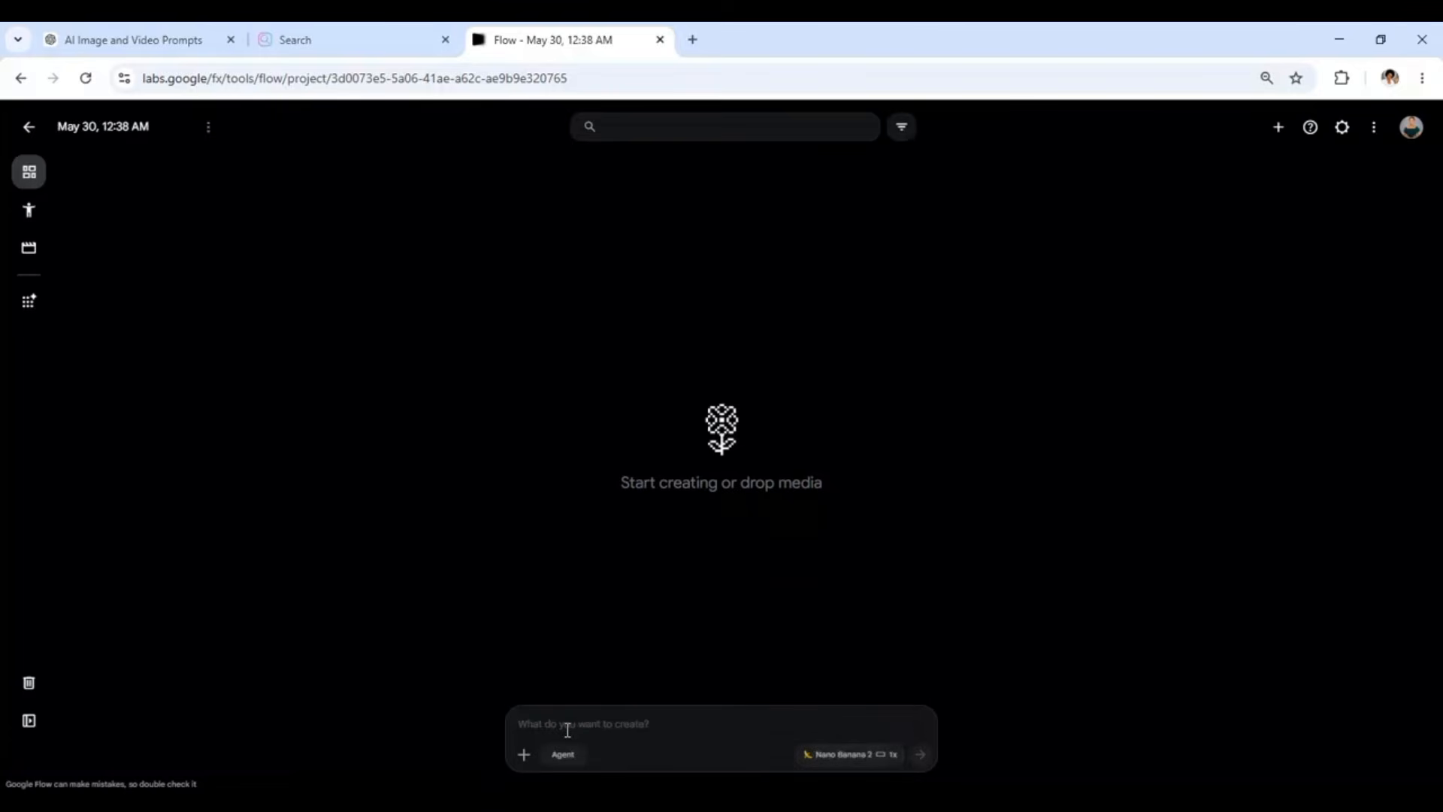
key(ctrl+v)
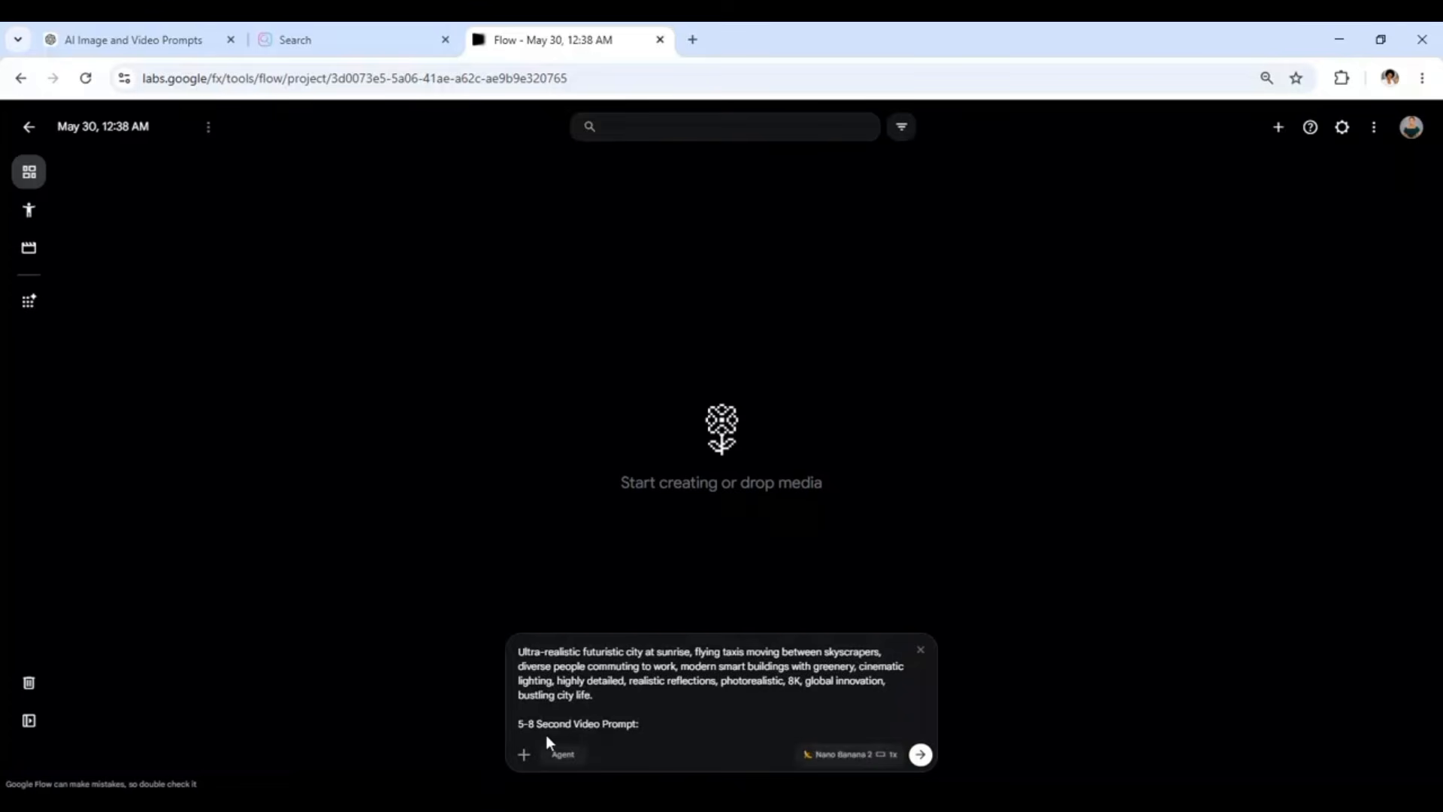
drag(517, 723, 665, 732)
key(BackSpace)
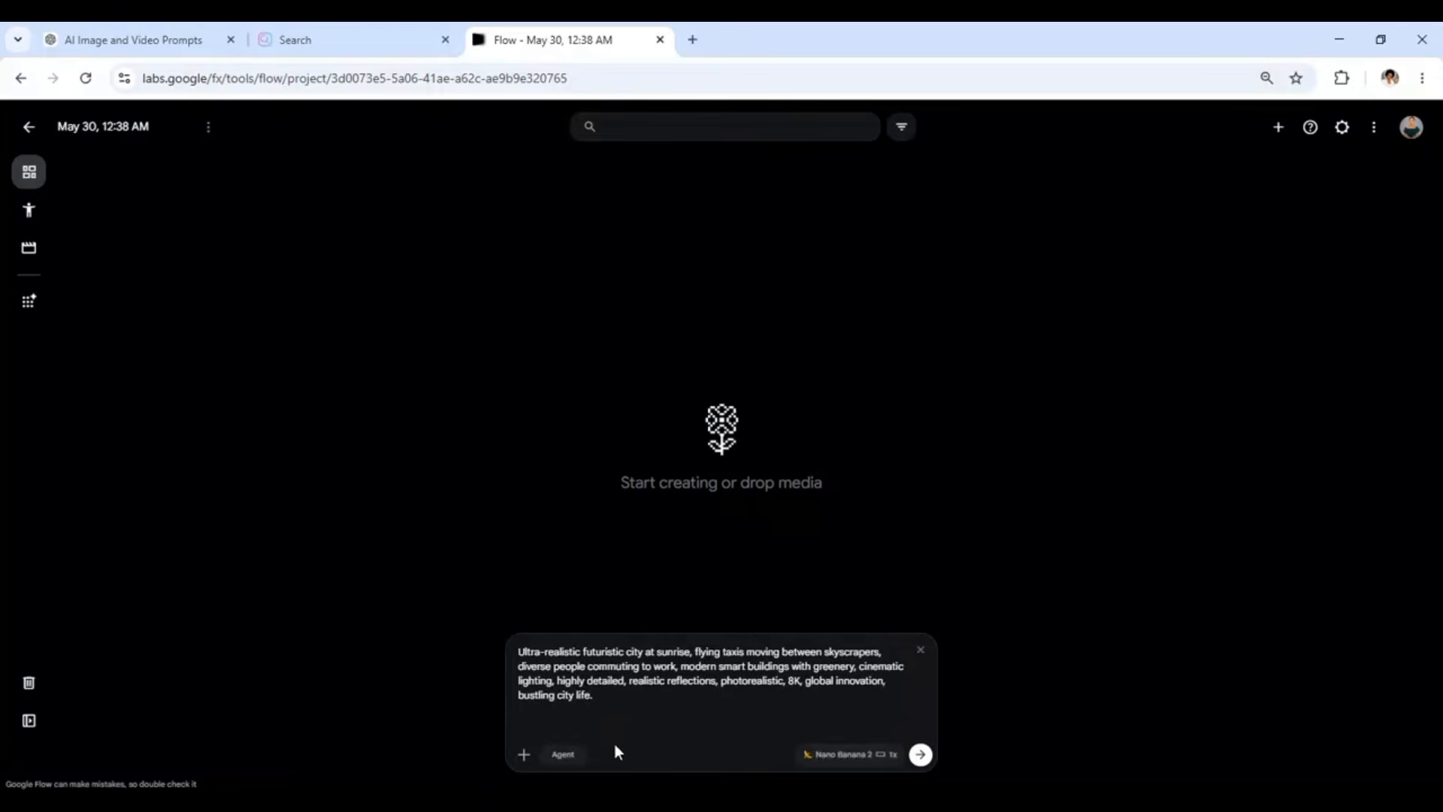
click(923, 766)
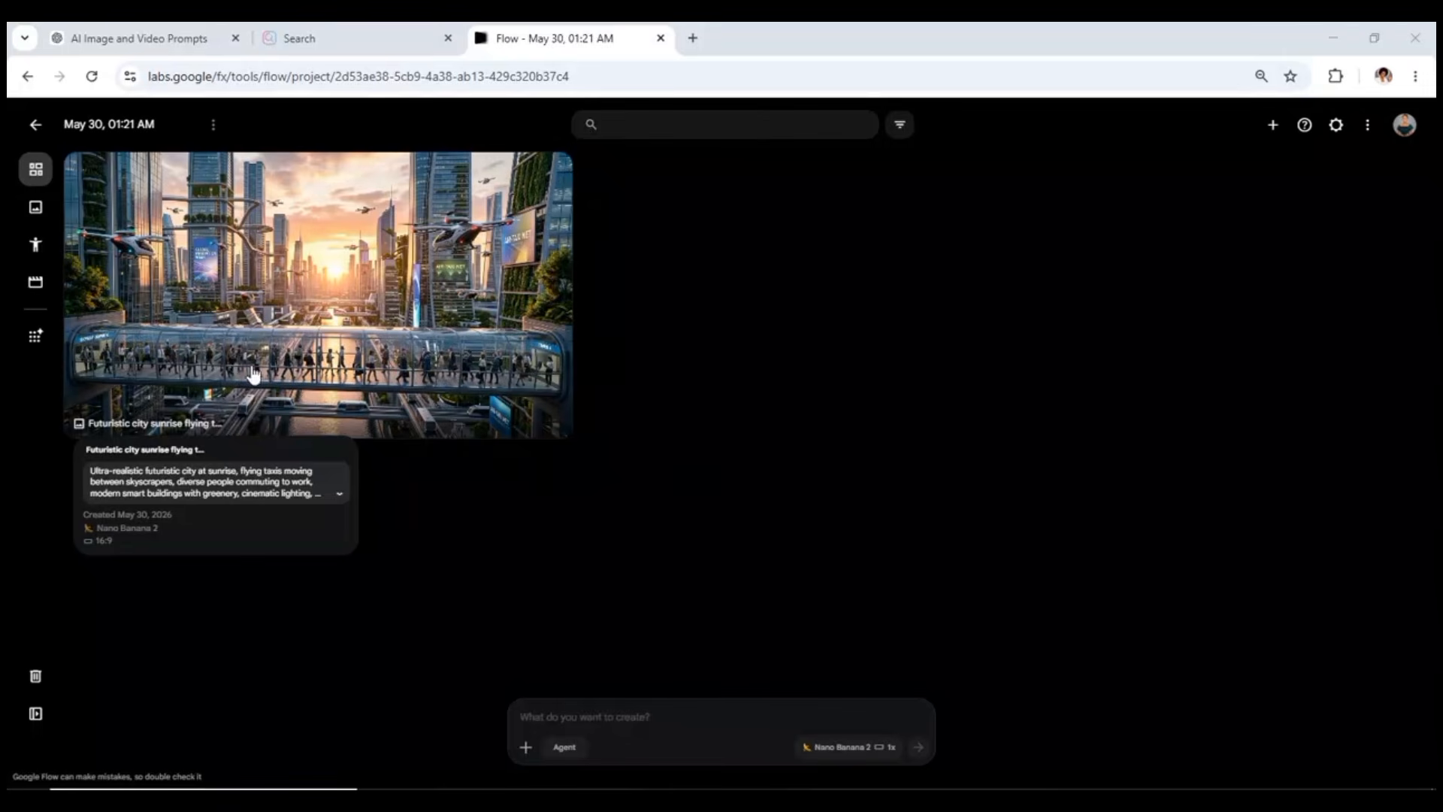
Step: Open the generated futuristic city image, download it at 1K original size and return to the project
click(378, 353)
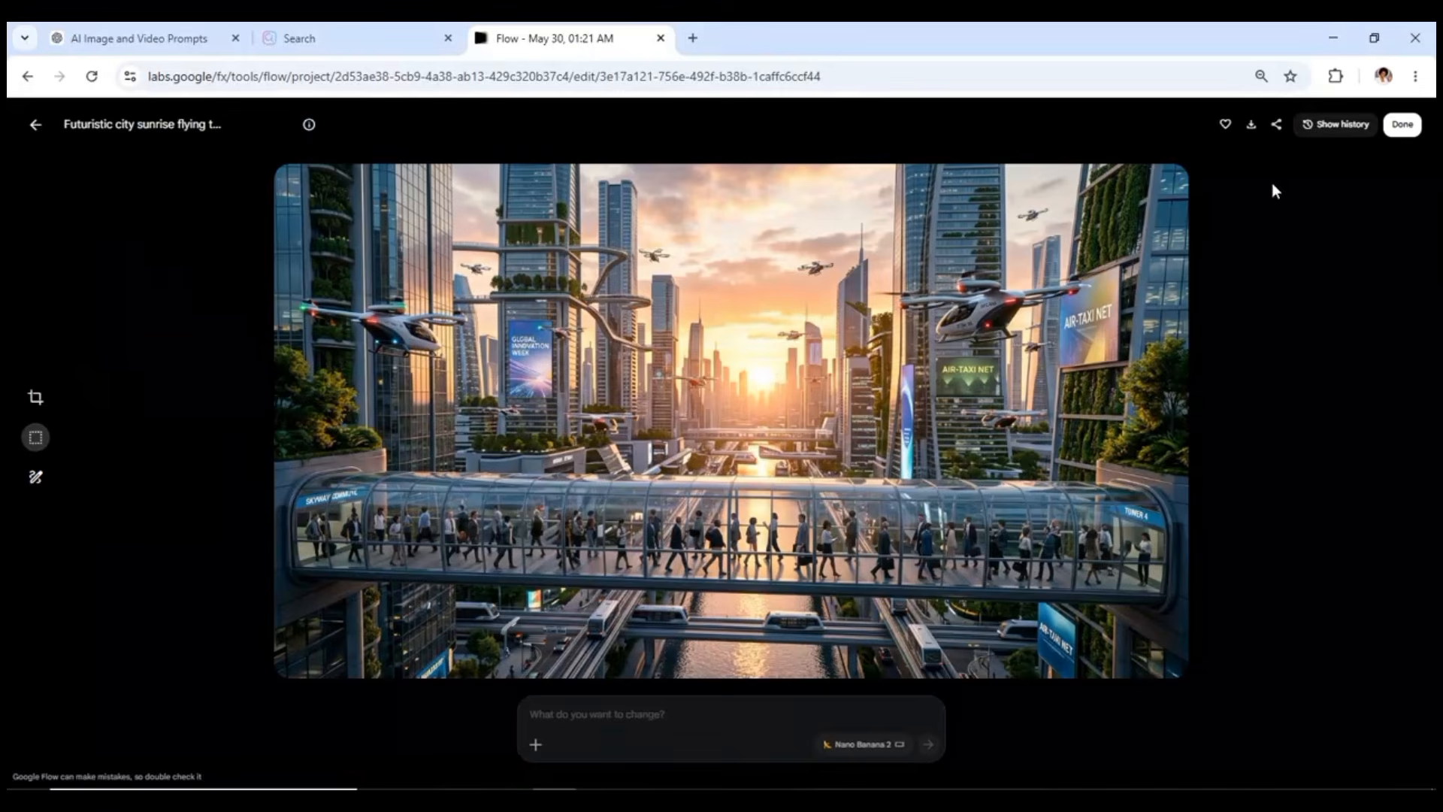
click(1252, 126)
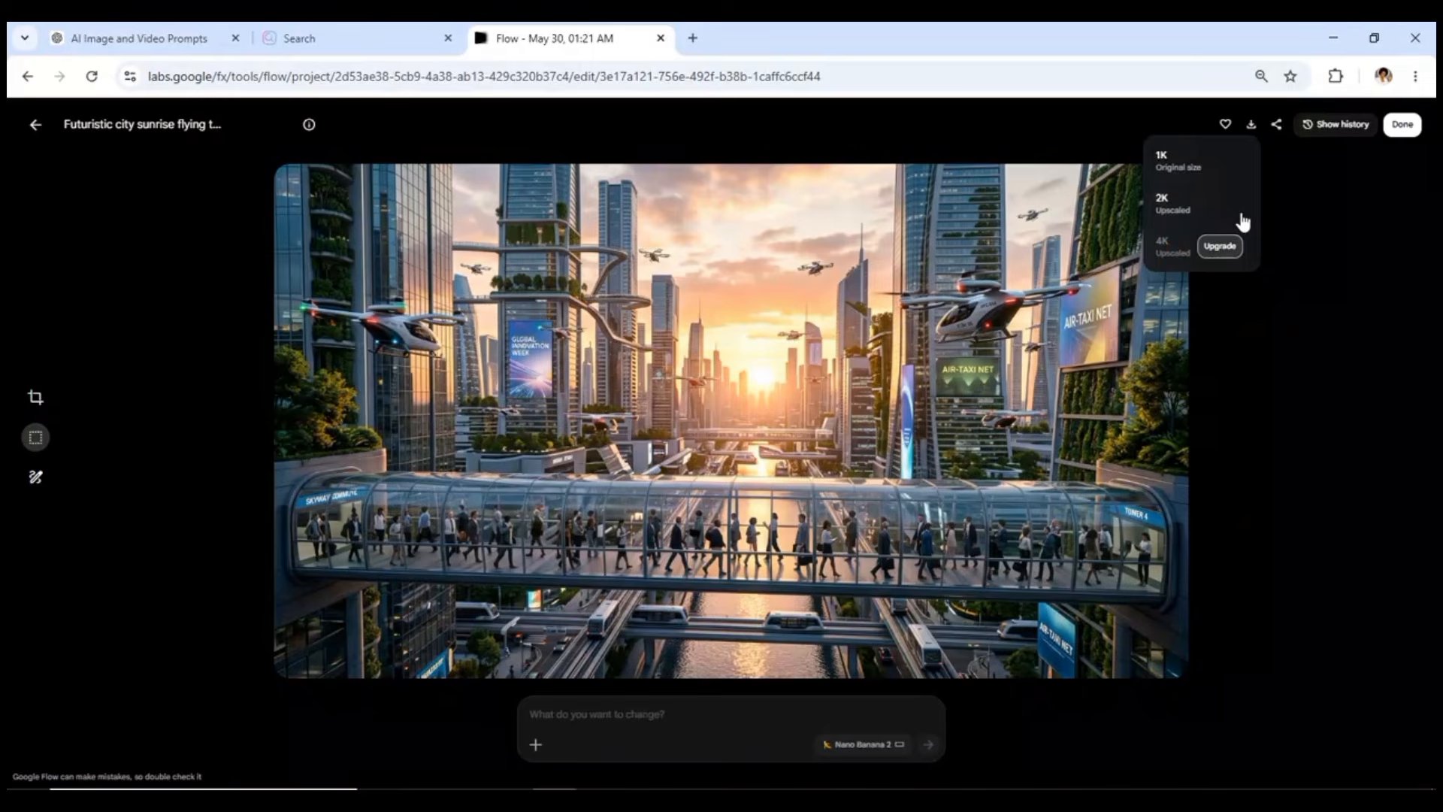
click(1174, 170)
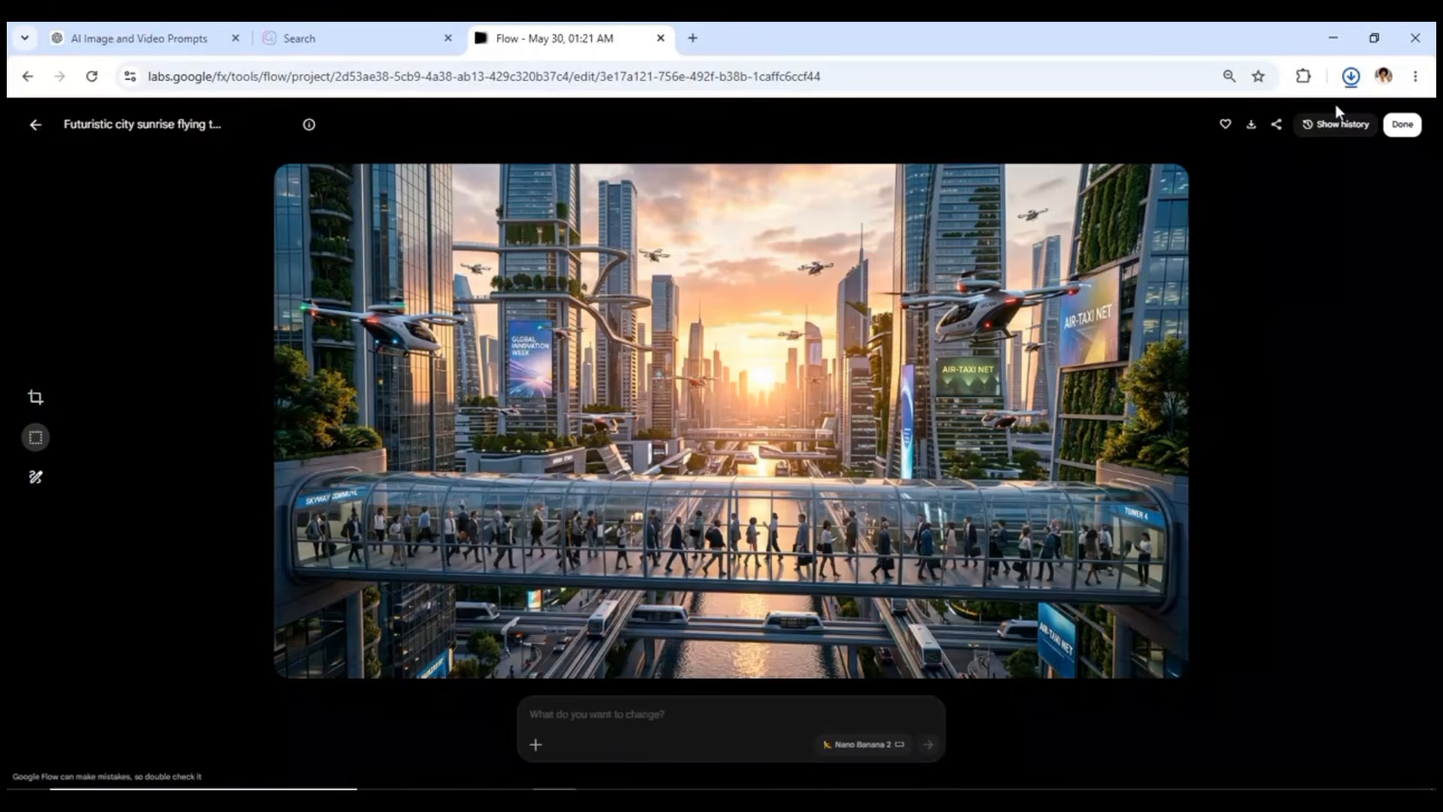
click(38, 126)
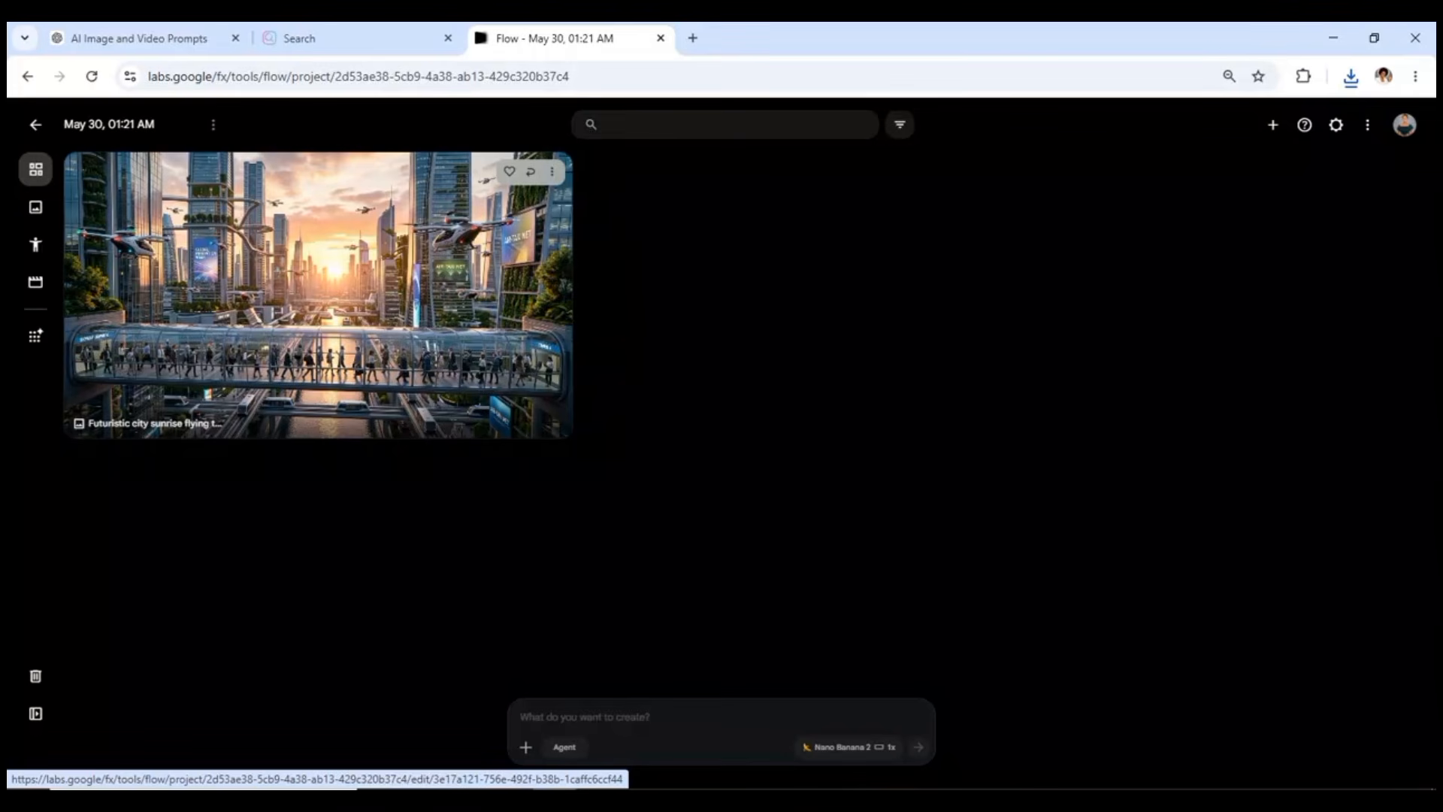
Step: Switch to the ChatGPT conversation and copy the image prompt under "2. AI Doctor Saving Lives"
click(133, 47)
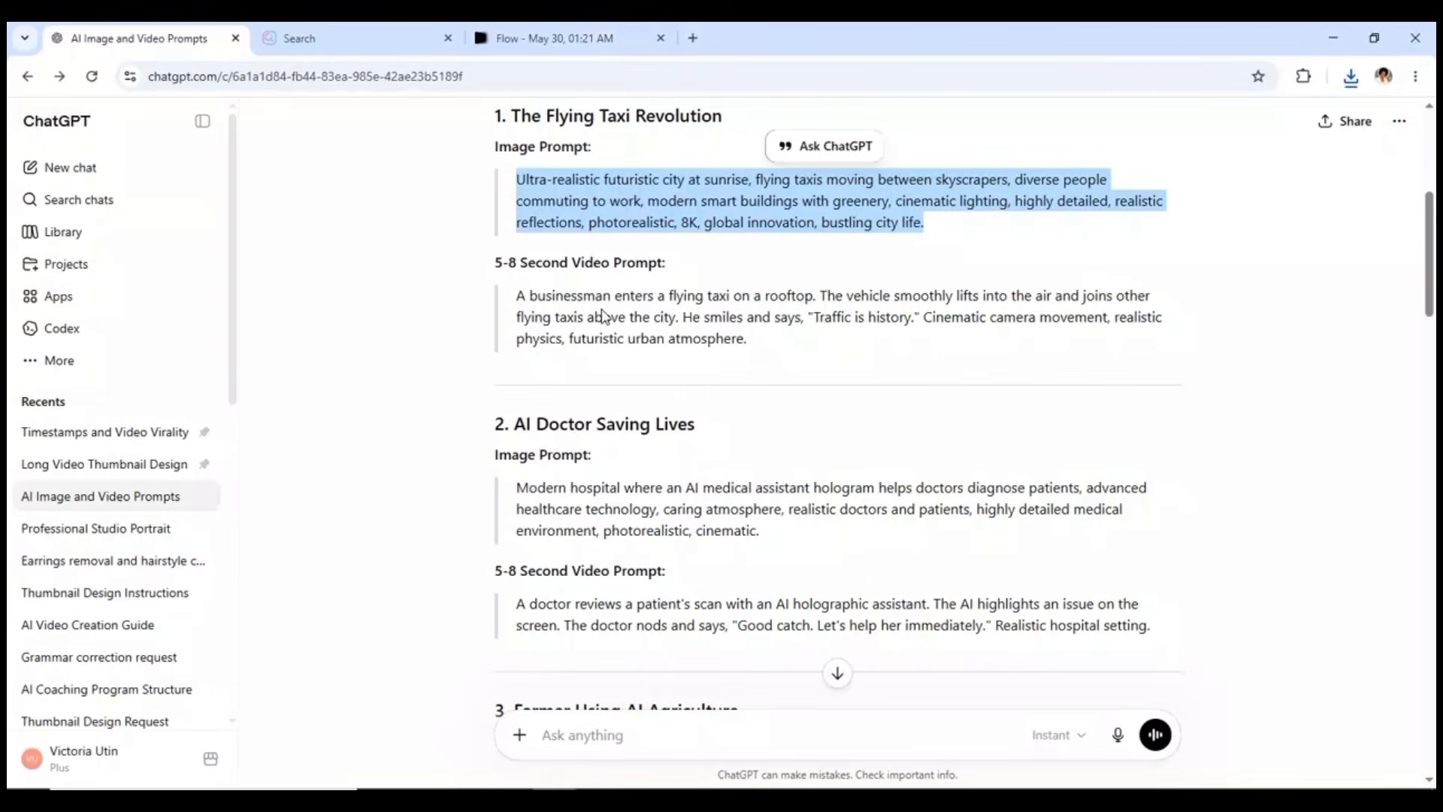
scroll(677, 370, down, 2)
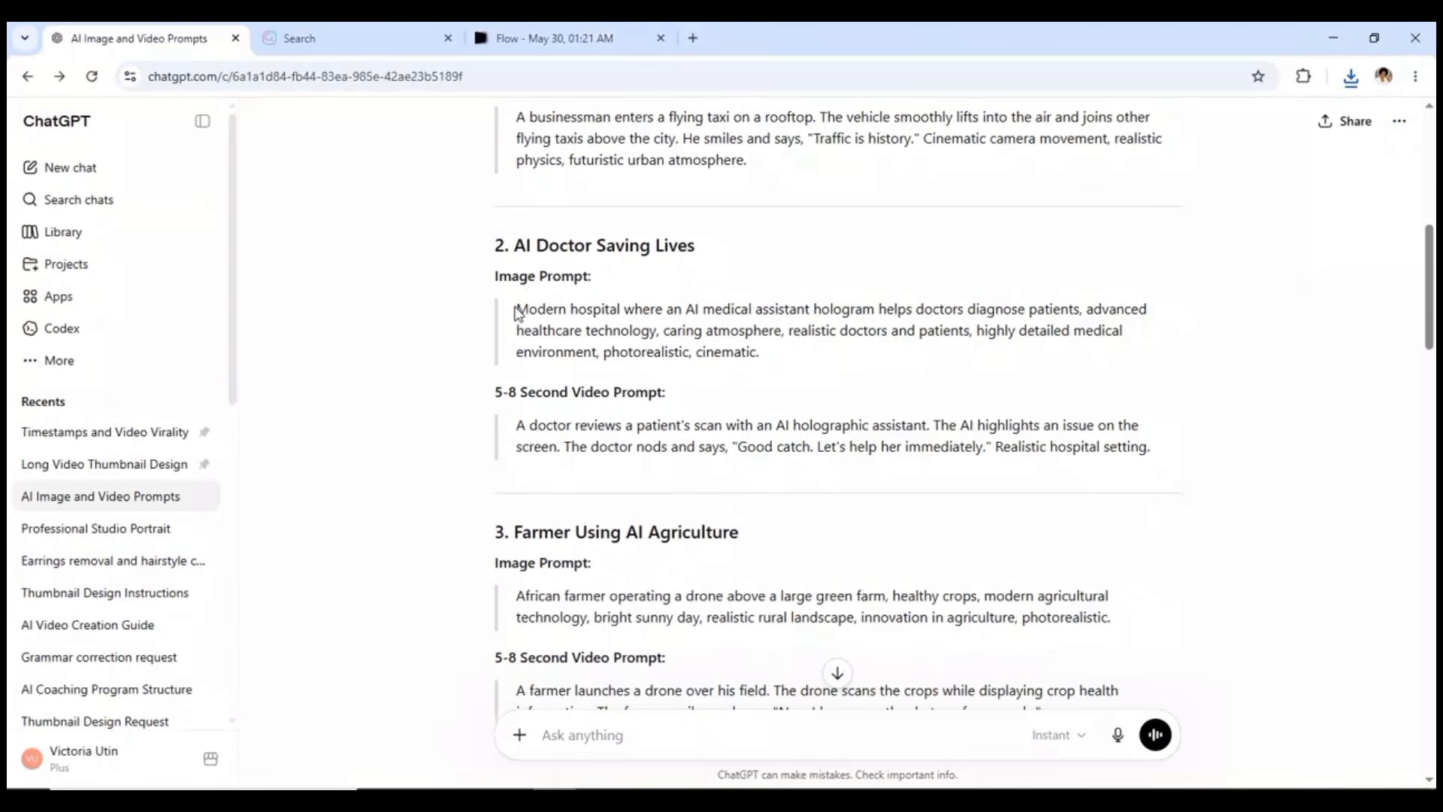
drag(516, 309, 833, 359)
key(ctrl+c)
Step: Return to Google Flow, generate an image from the pasted AI doctor prompt and download the result
click(579, 36)
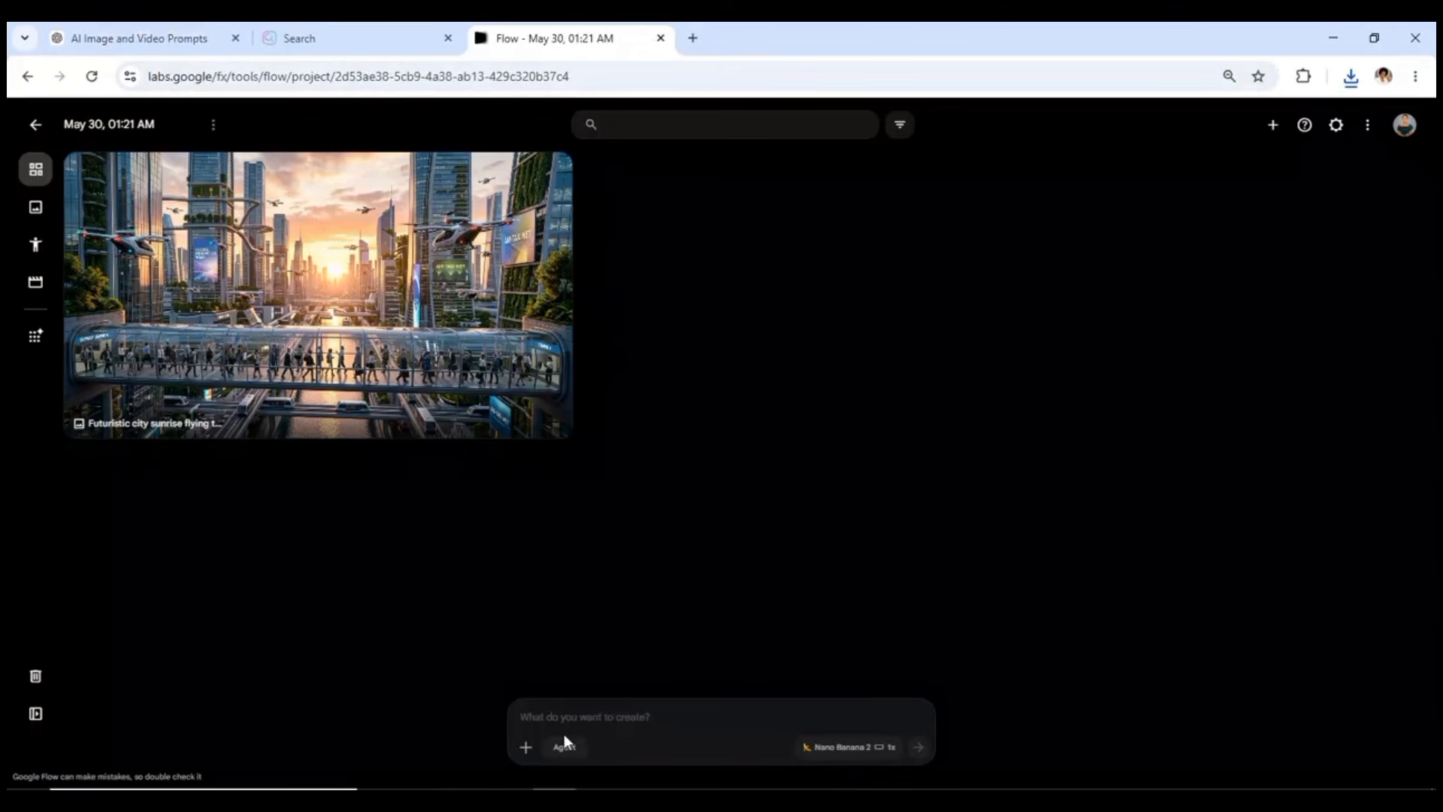
click(534, 709)
key(ctrl+v)
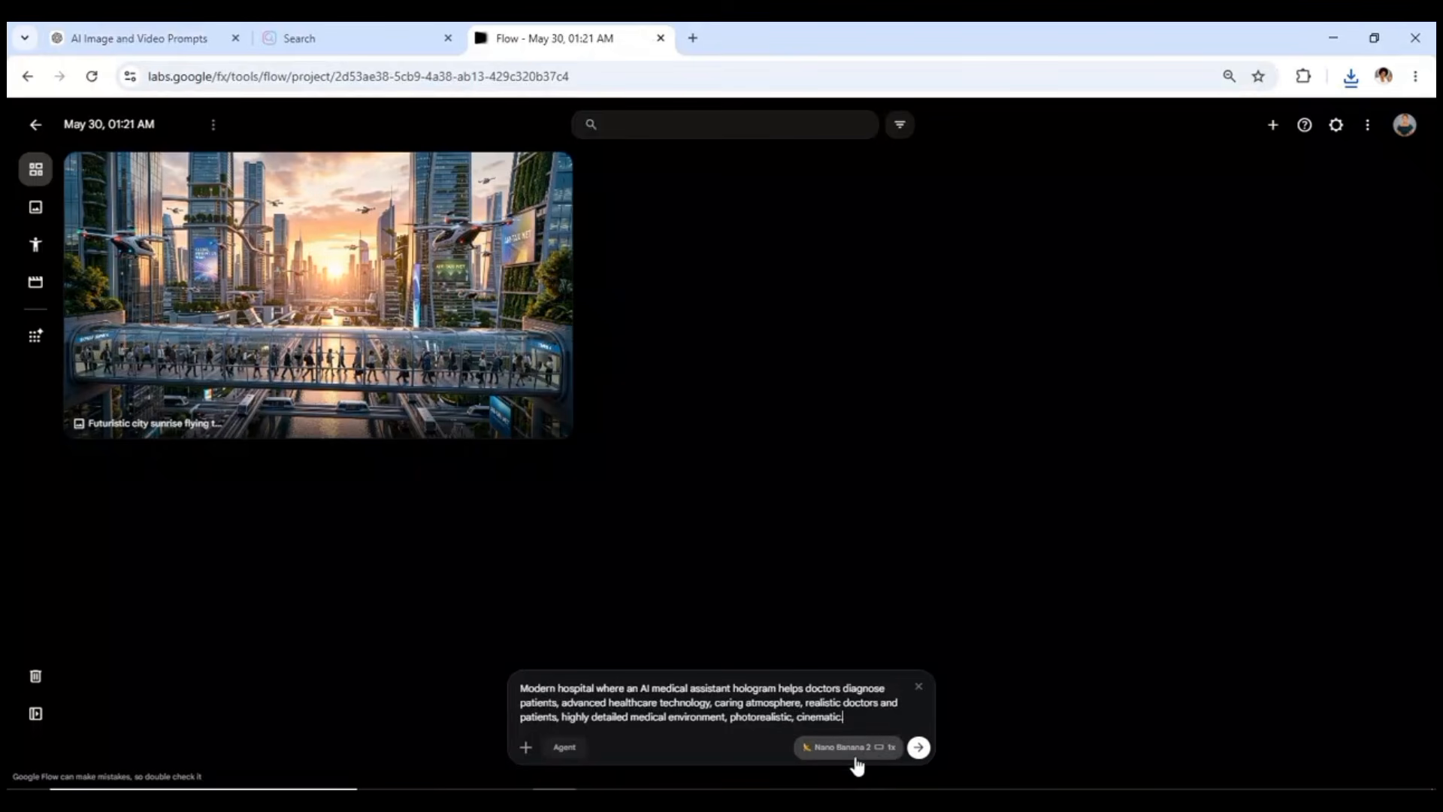
click(919, 749)
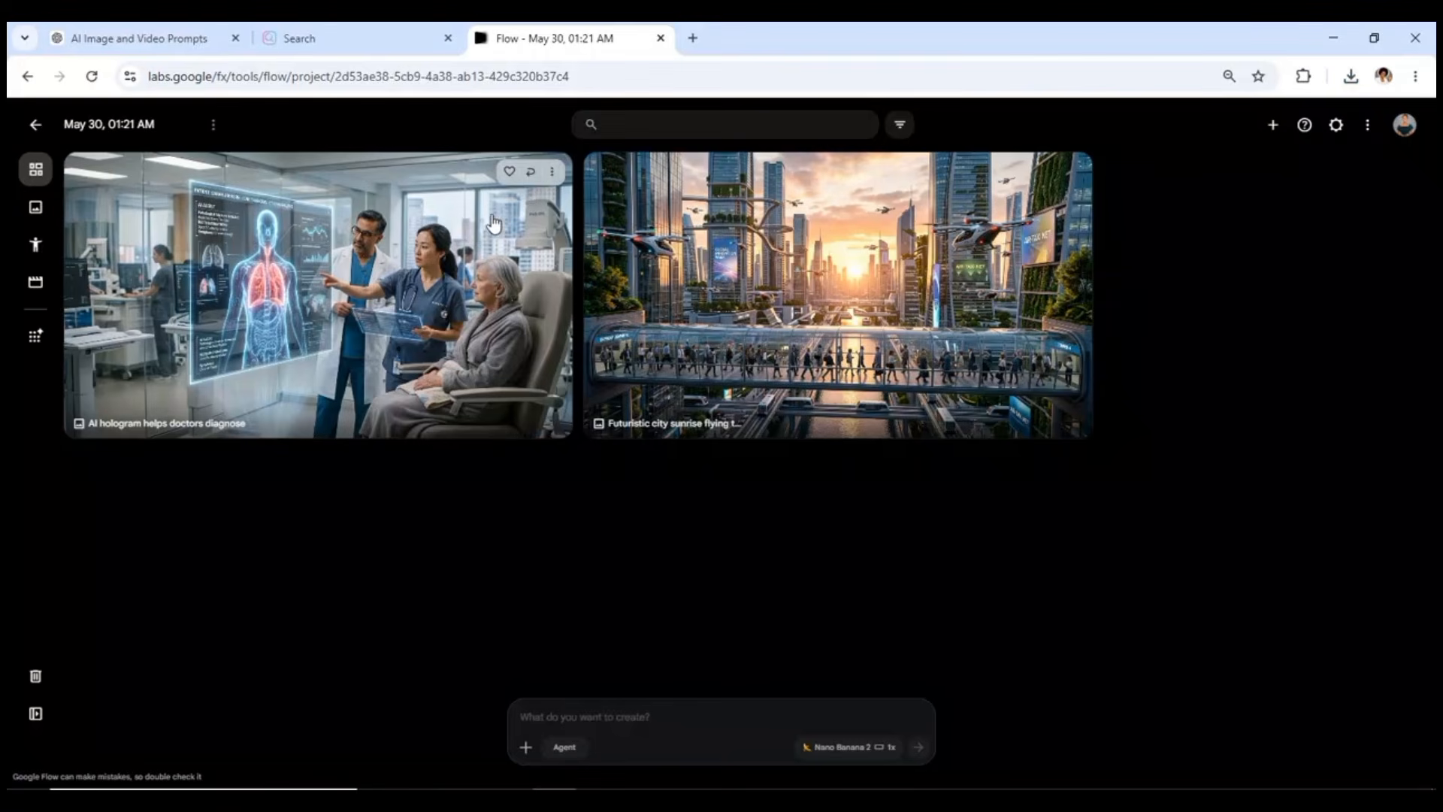
click(553, 172)
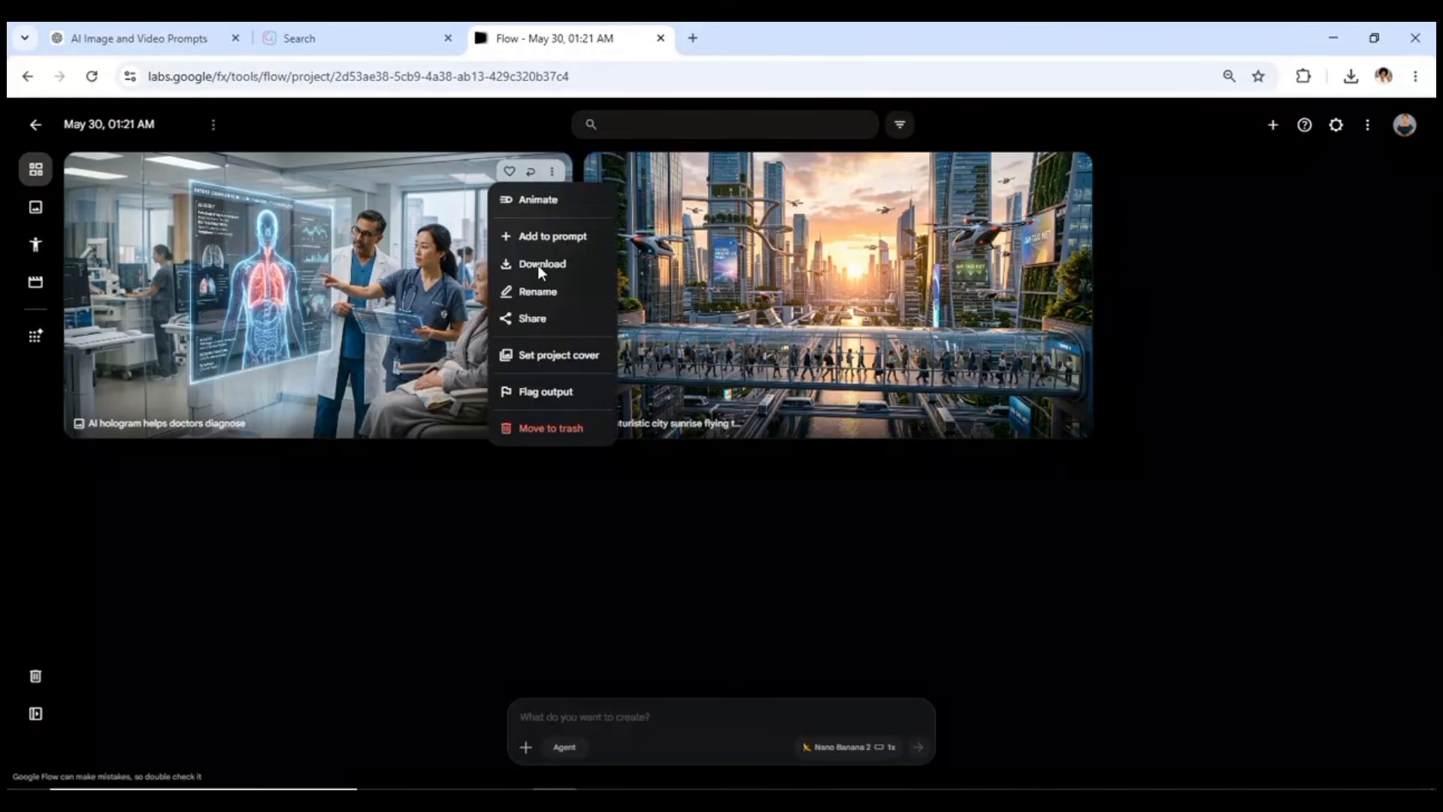
mouse_move(543, 270)
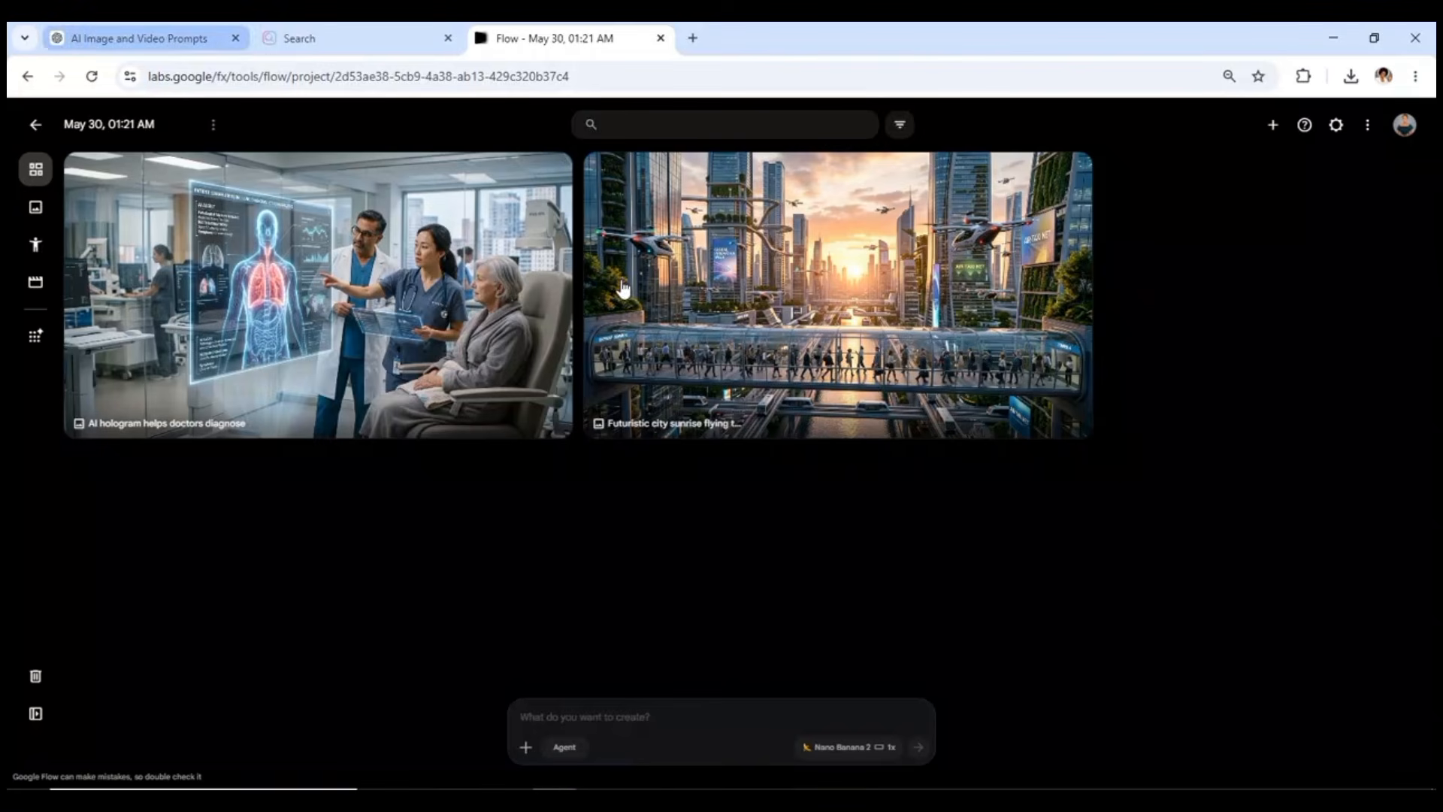
Step: Switch to ChatGPT and copy the 5-8 second video prompt under "1. The Flying Taxi Revolution"
click(109, 39)
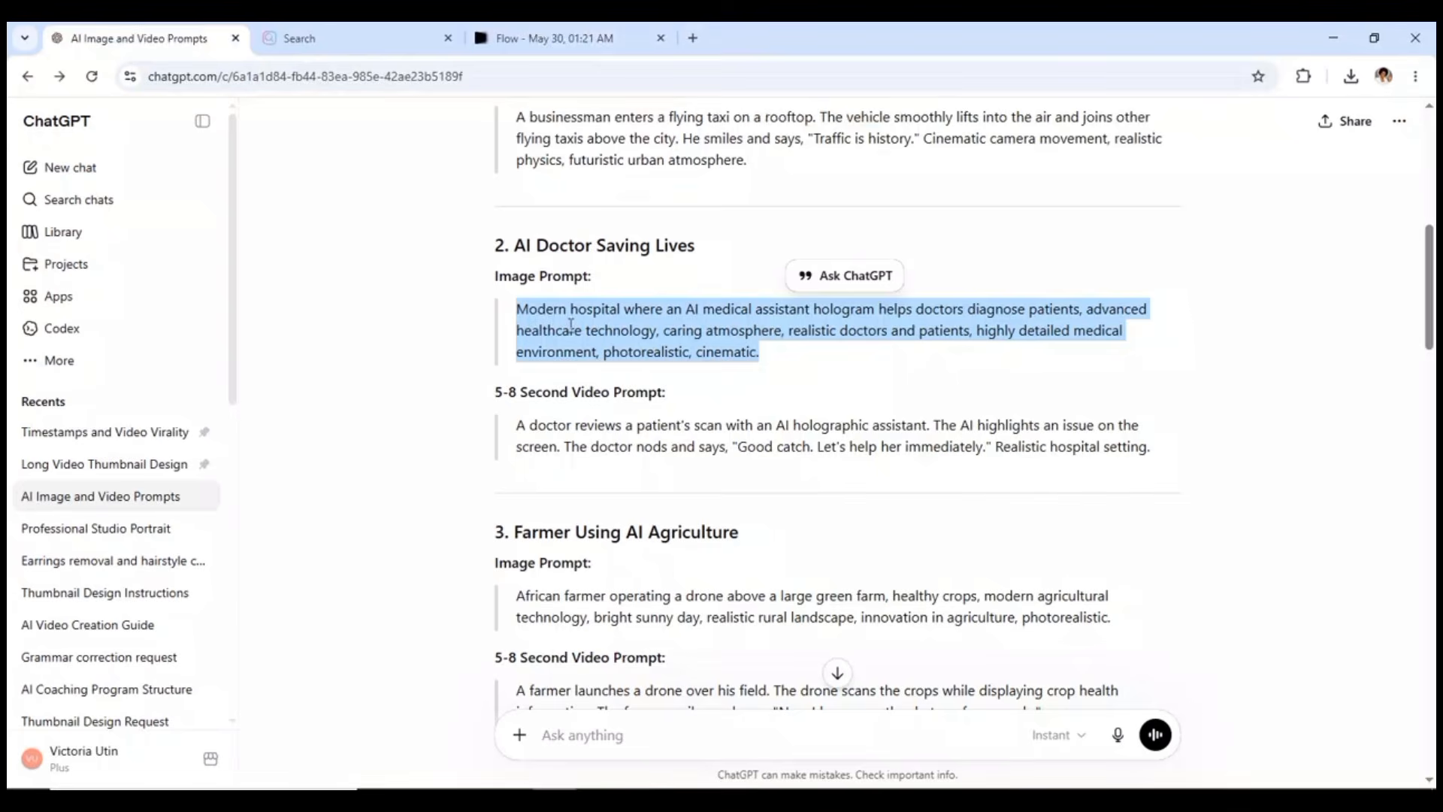
scroll(611, 266, up, 3)
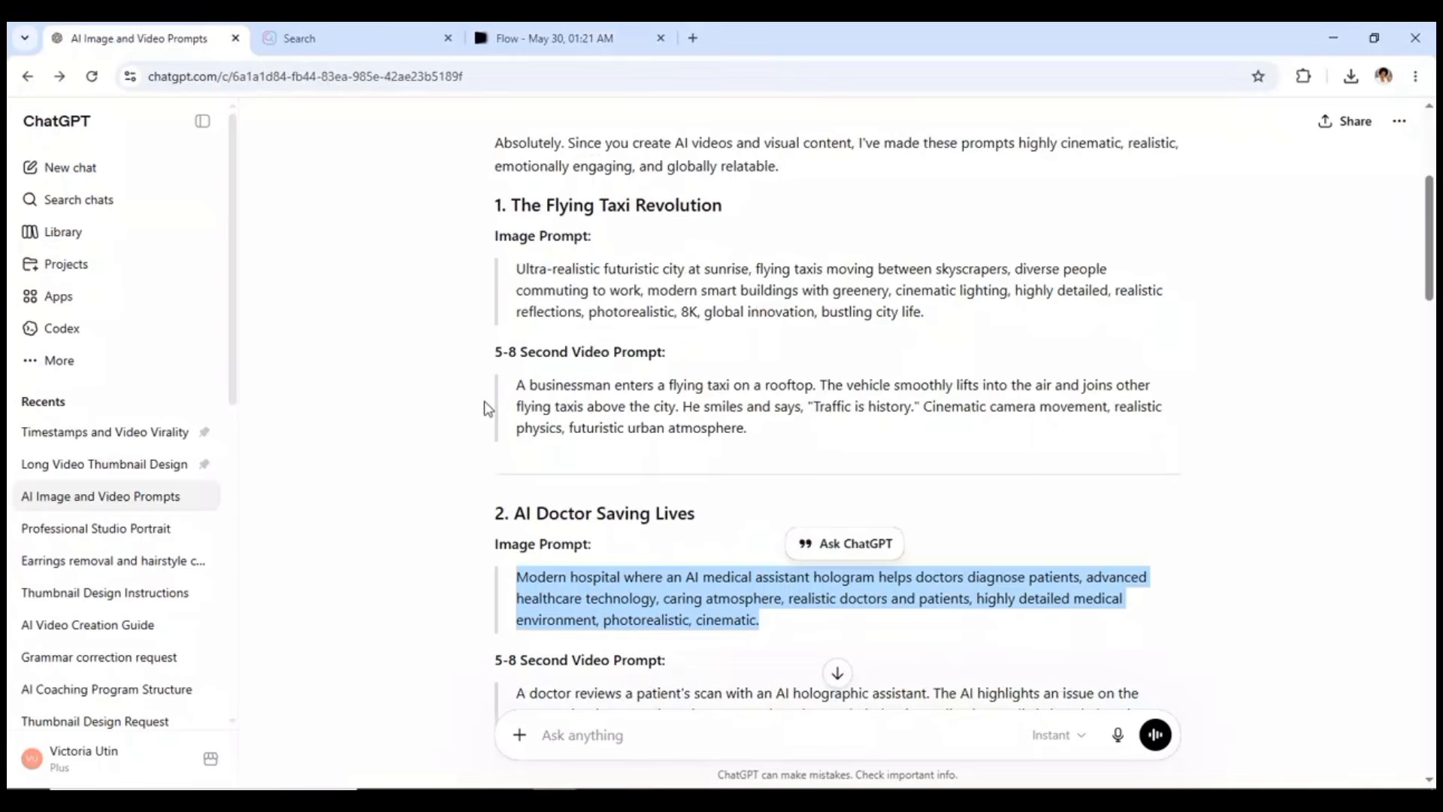
drag(520, 385, 816, 444)
key(ctrl+c)
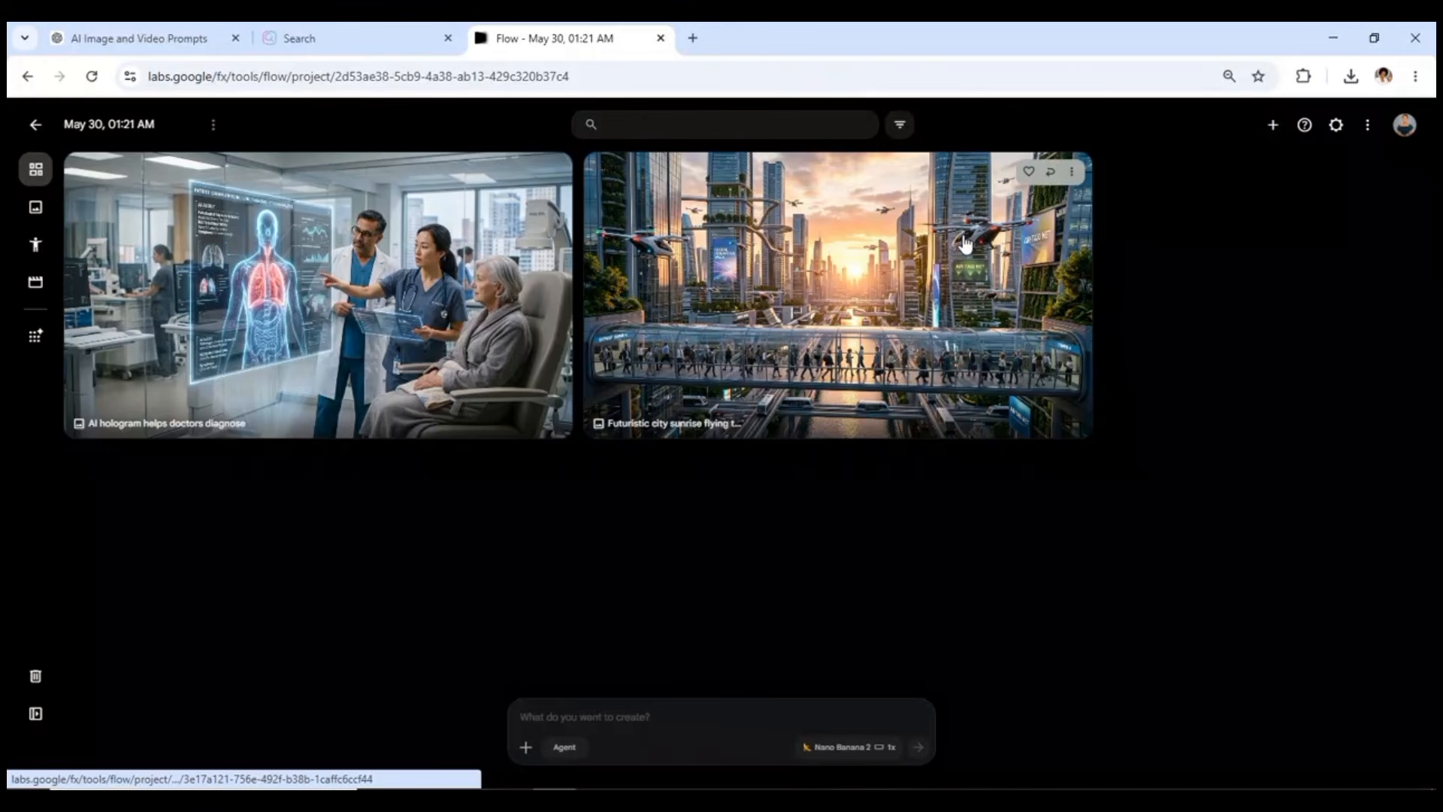
click(1072, 174)
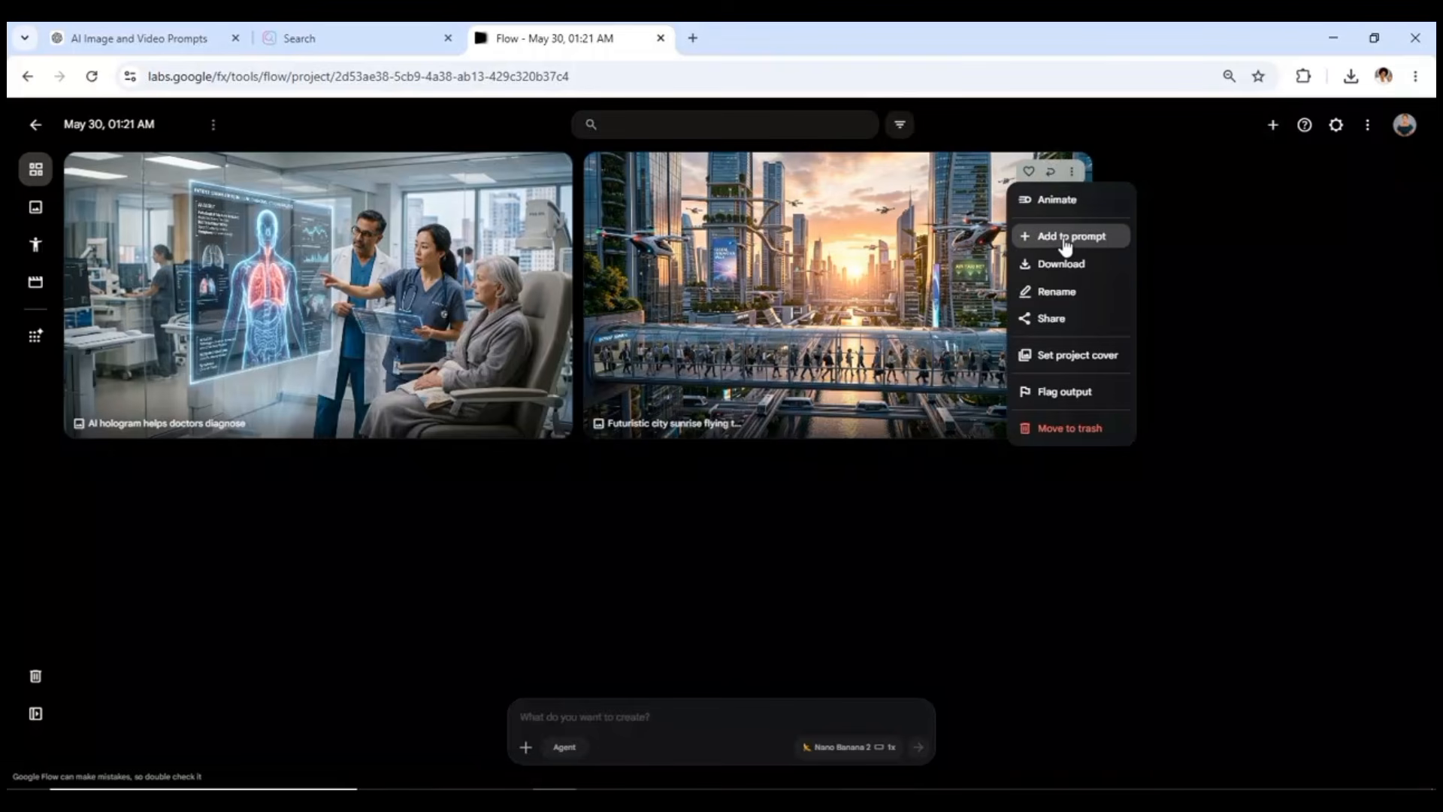
mouse_move(1065, 262)
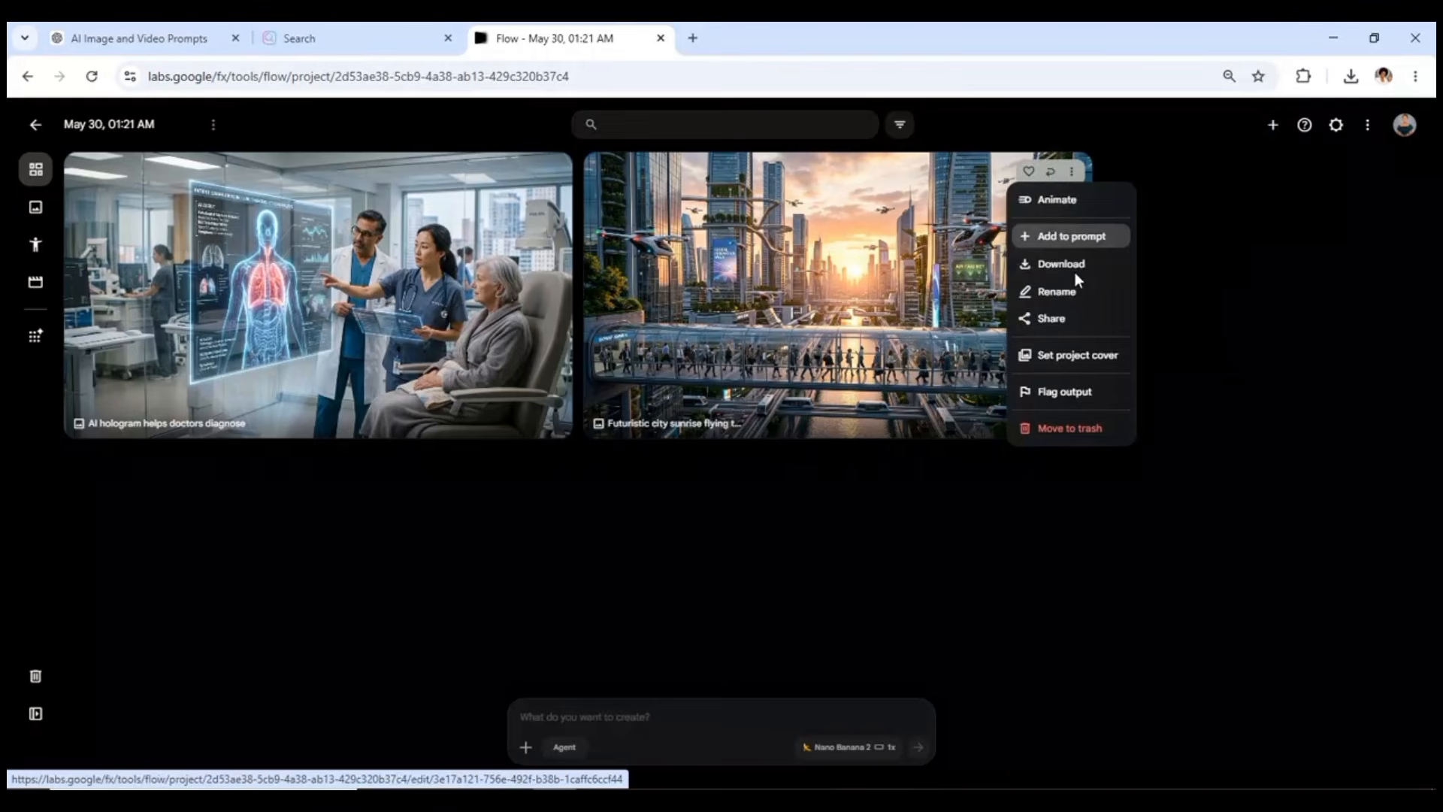
click(1224, 373)
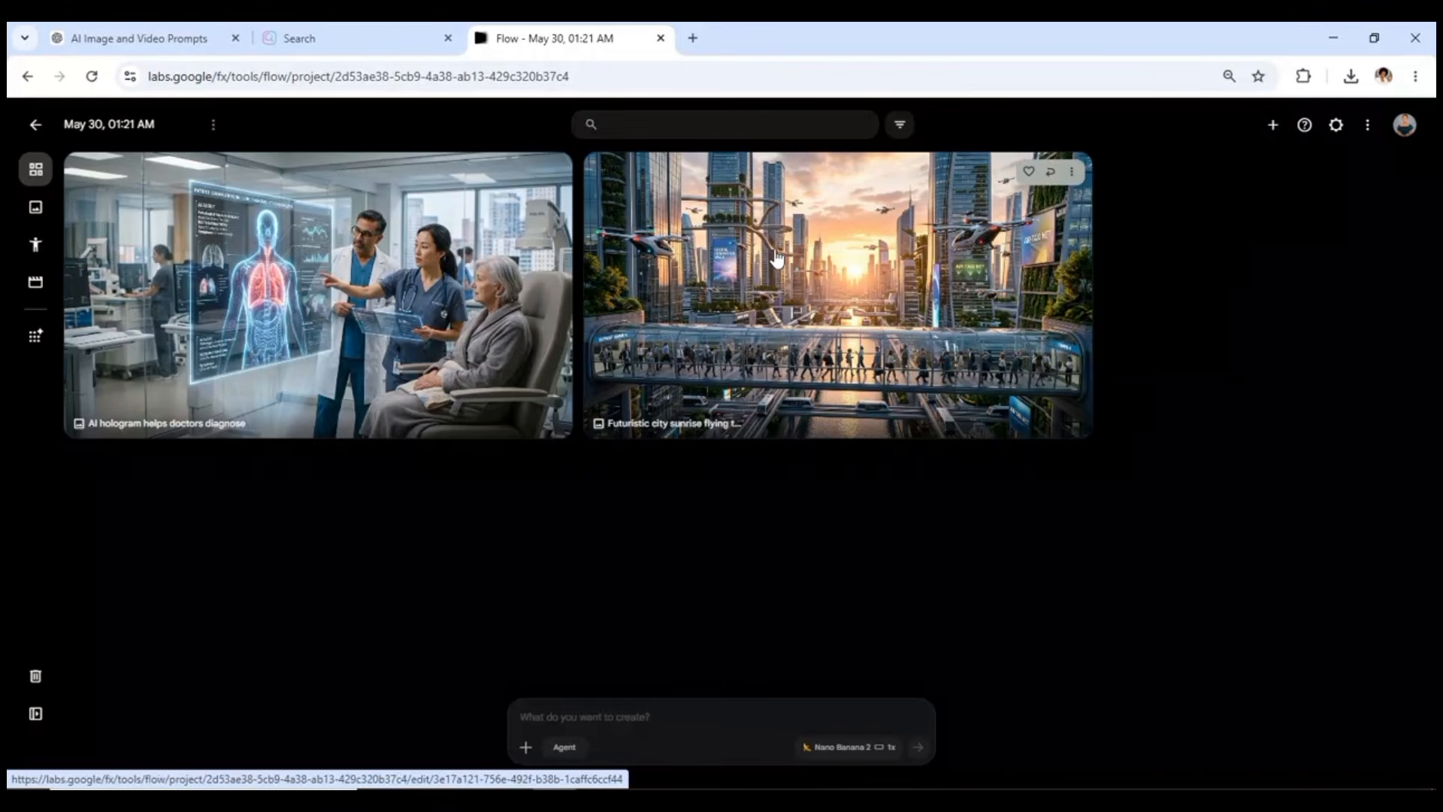
Step: Add the futuristic city image to the prompt in Google Flow and paste the flying taxi video prompt
right_click(775, 249)
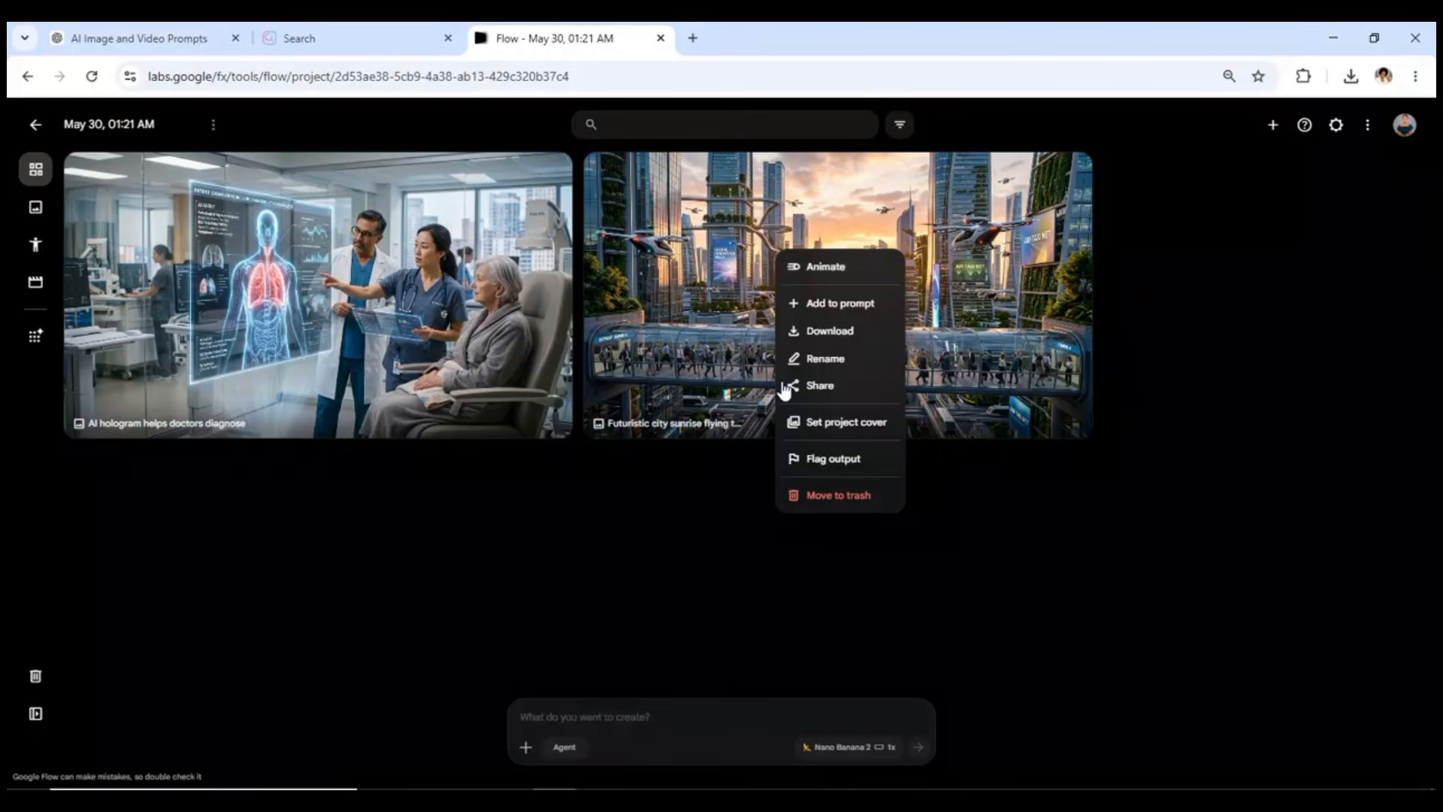
click(838, 305)
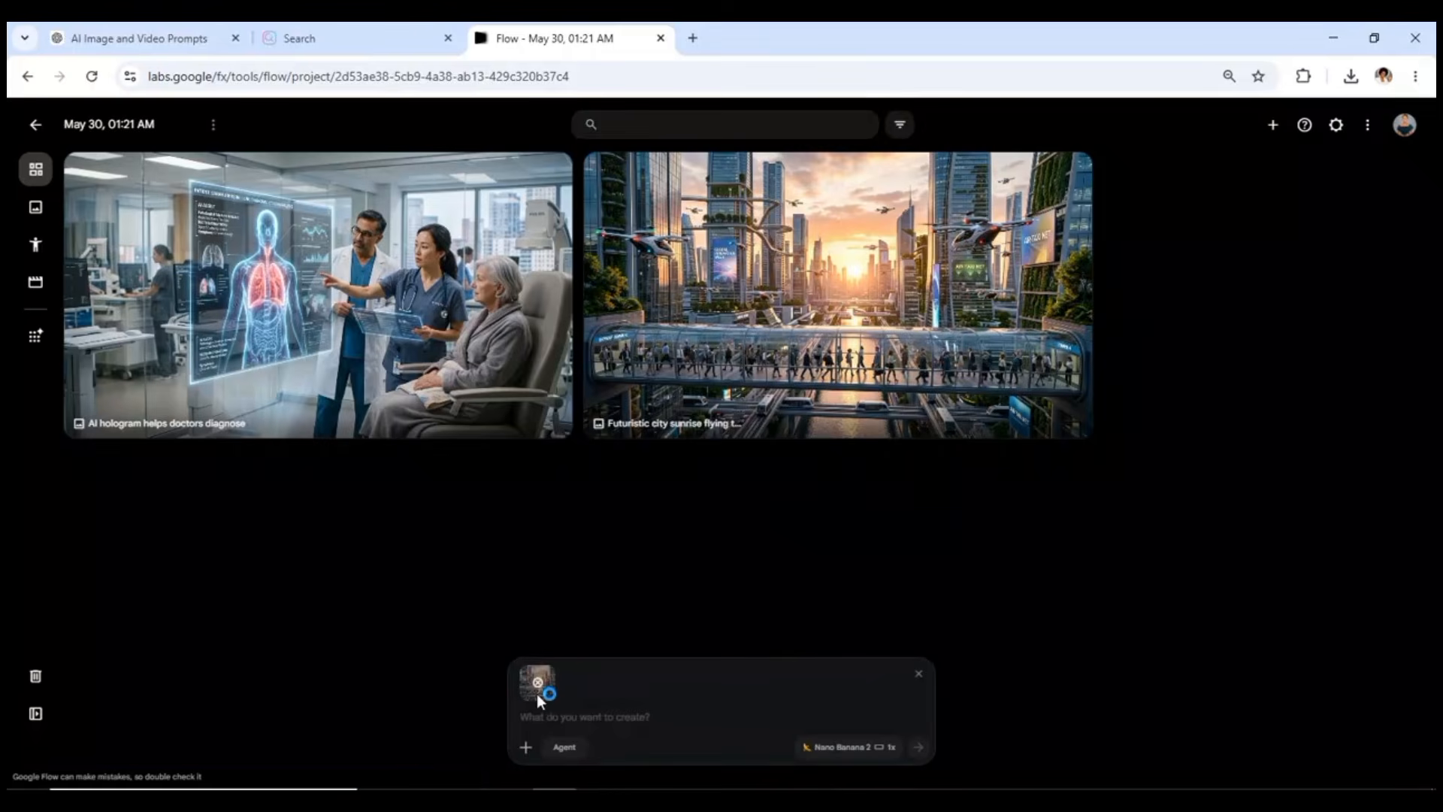
mouse_move(537, 693)
key(ctrl+v)
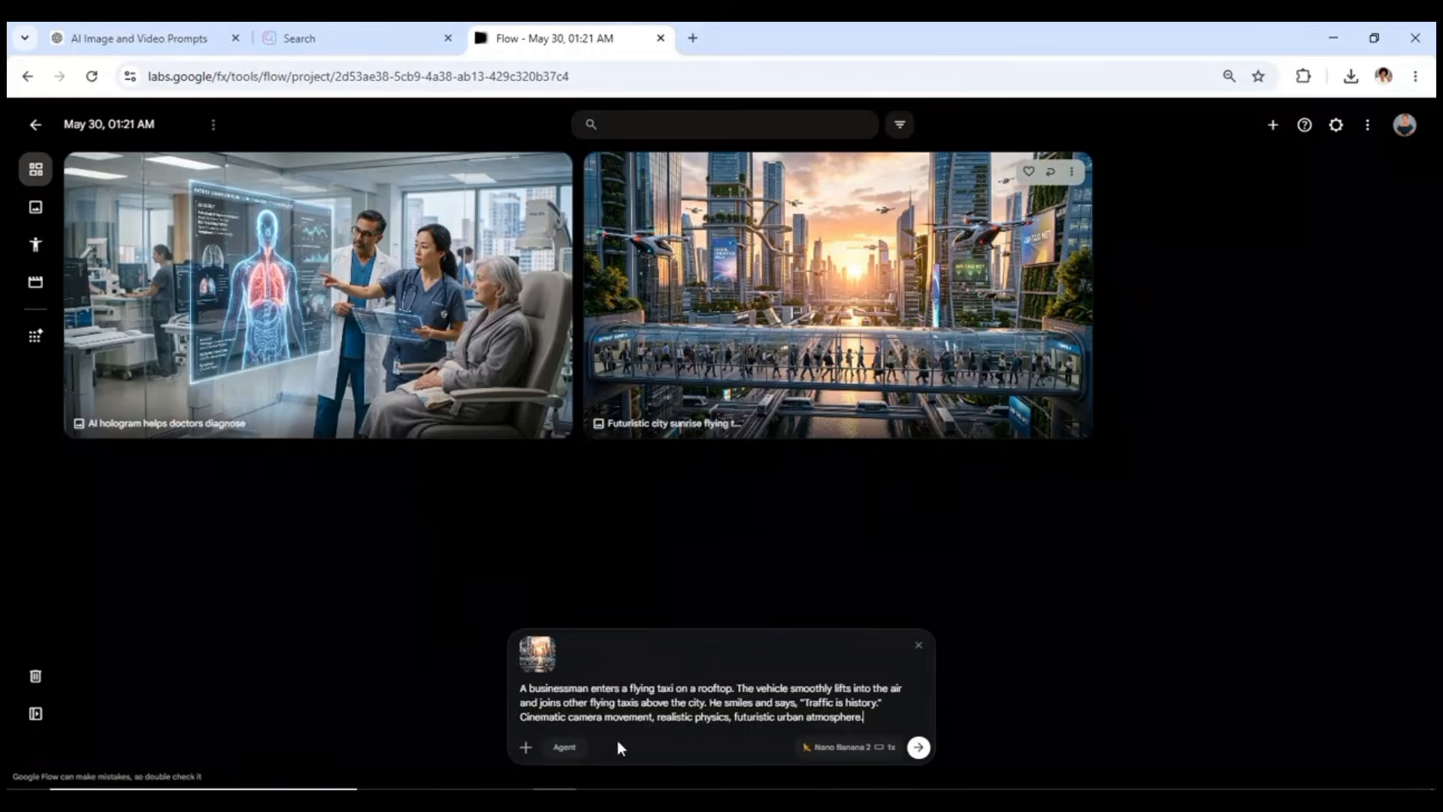
Step: Set the generation type to Video, keeping Ingredients, 16:9, 1x and Veo 3.1 - Fast, and generate the flying taxi video
click(870, 758)
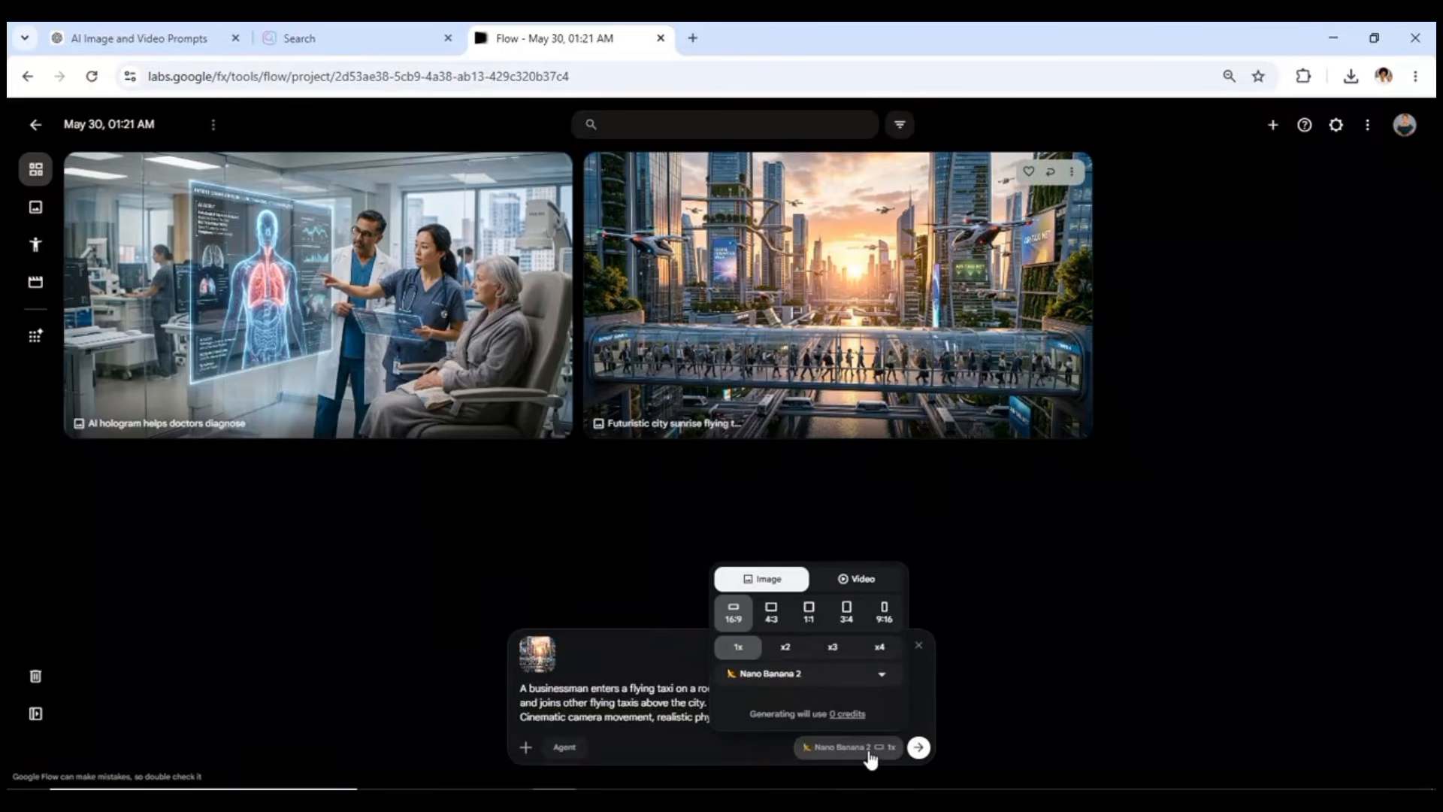
click(862, 581)
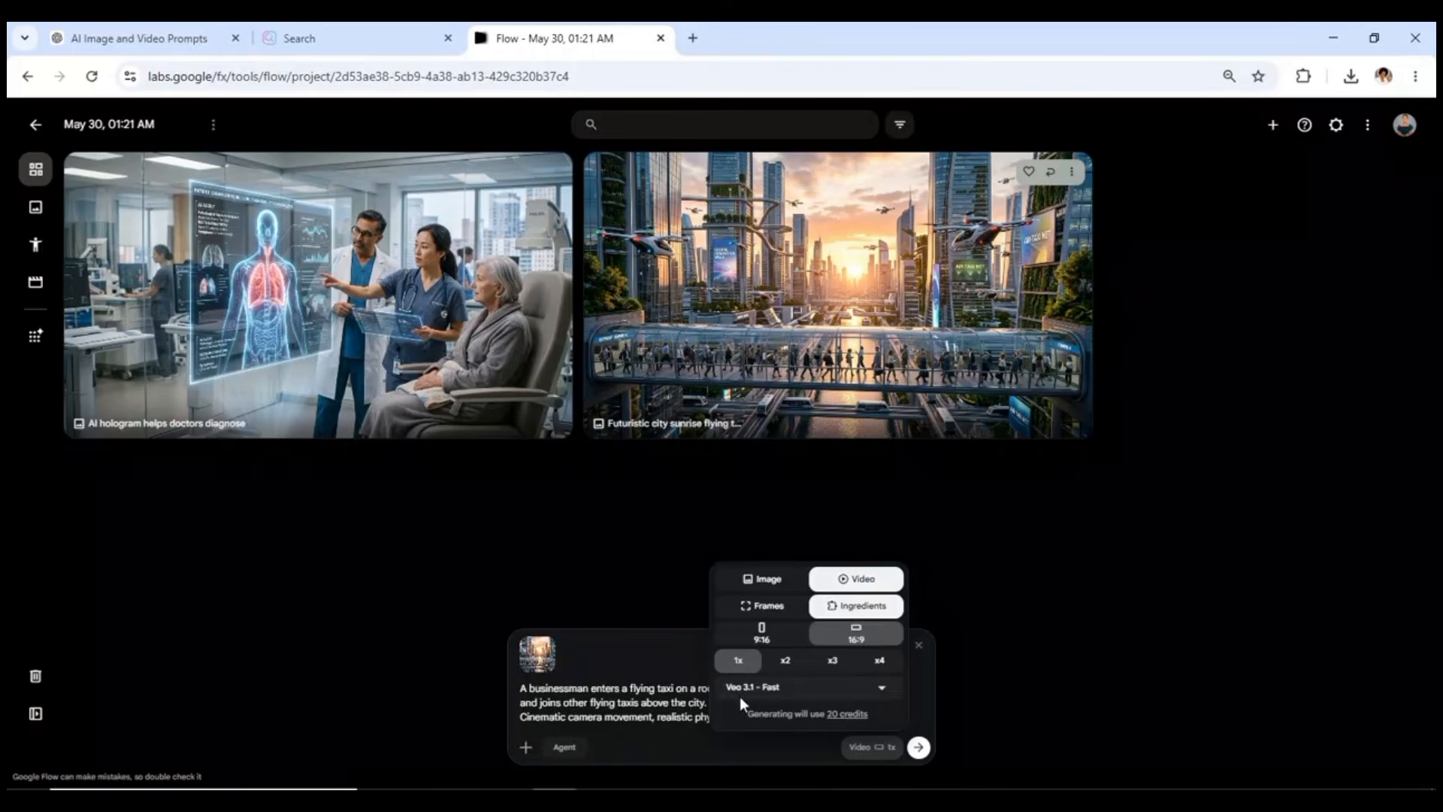
click(882, 689)
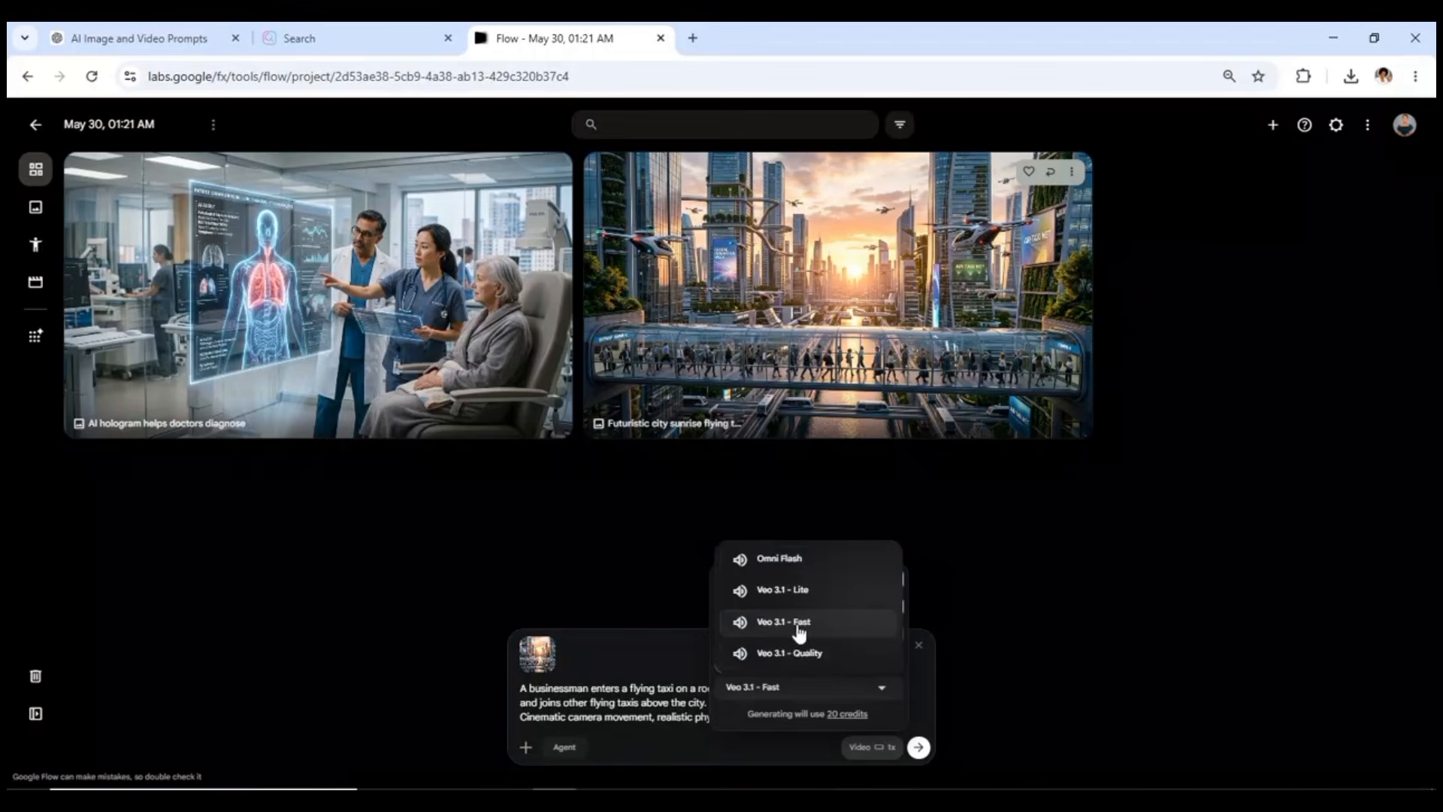
click(919, 755)
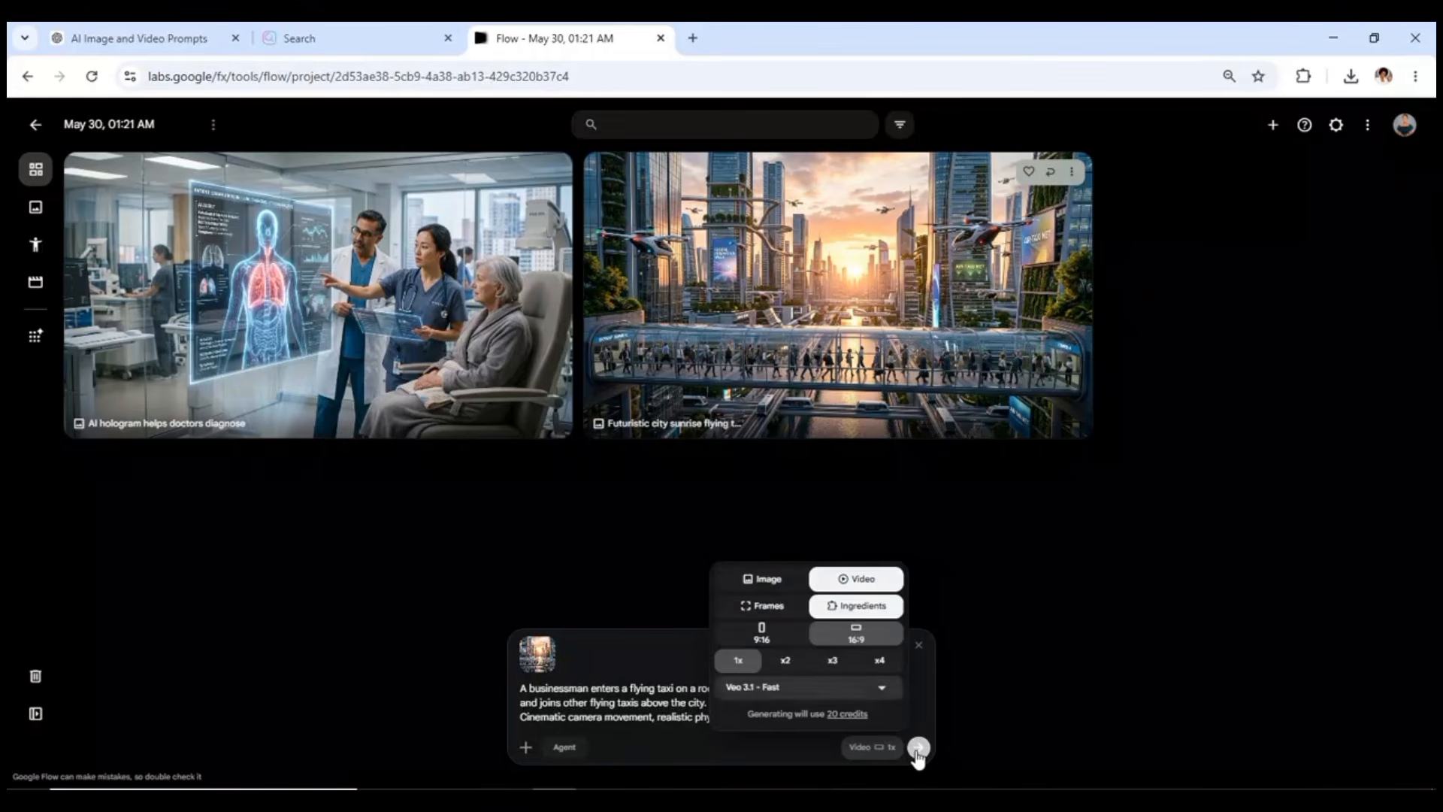
click(918, 749)
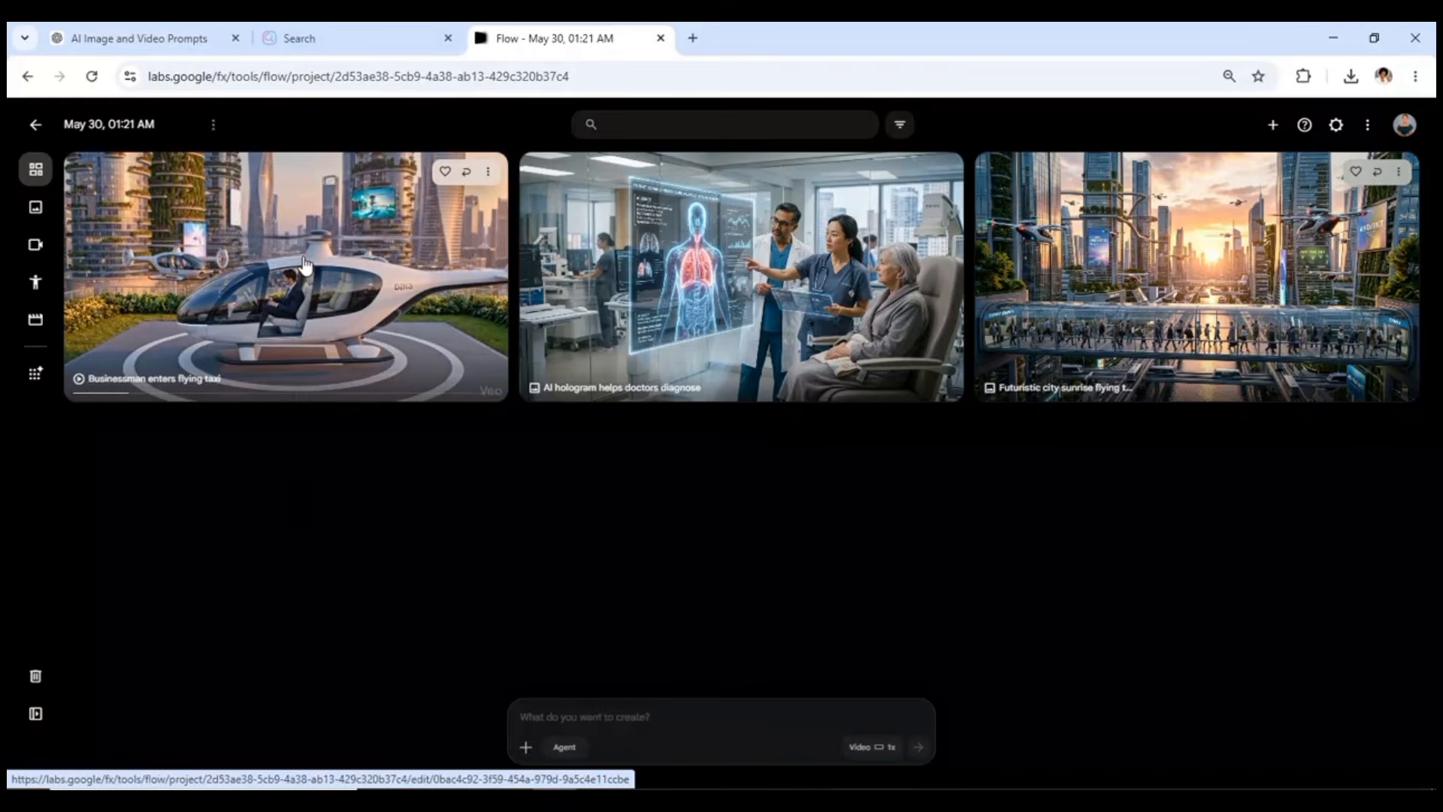
Step: Open the generated flying taxi video to play it and download it
click(310, 268)
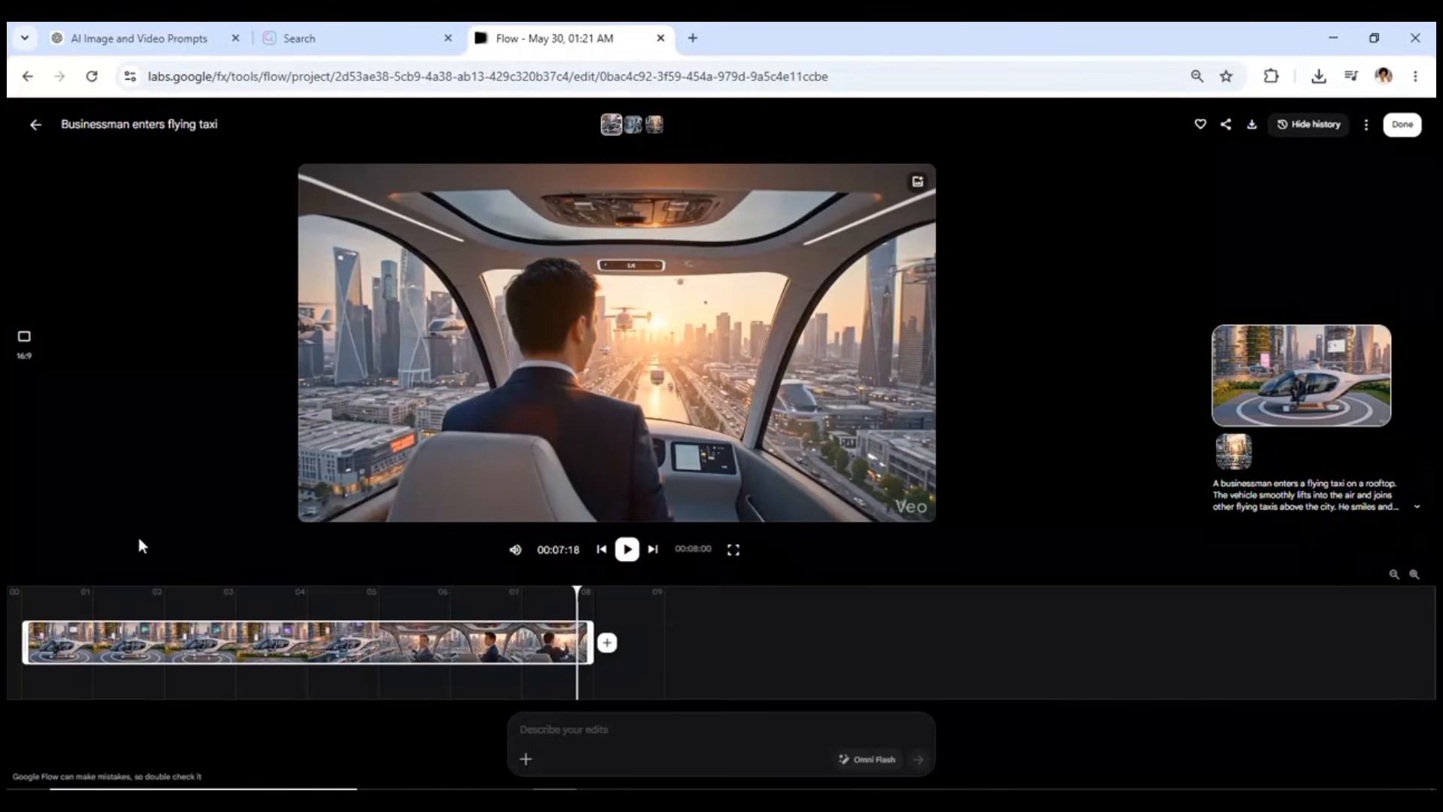
click(624, 551)
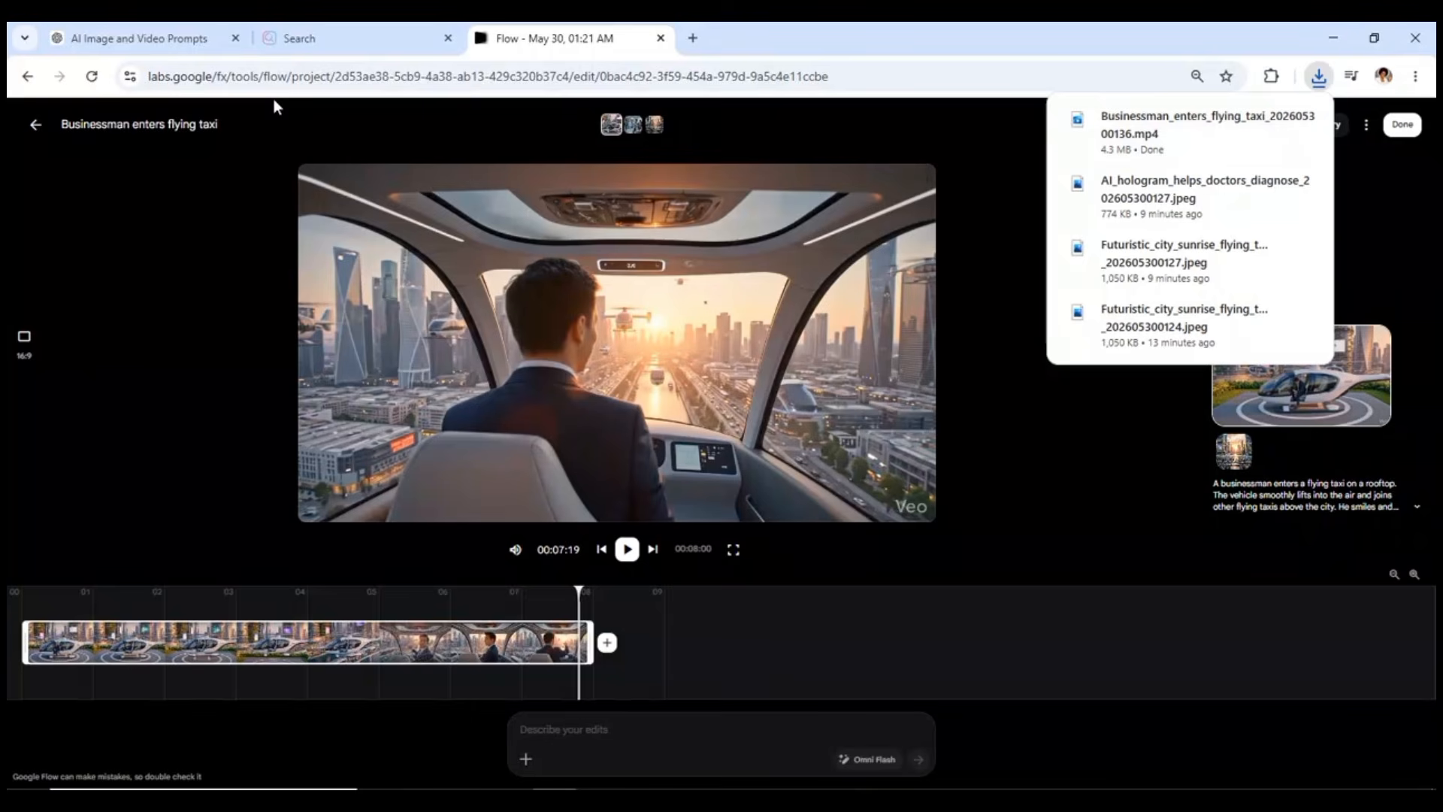
Step: Copy the AI doctor video prompt from ChatGPT and submit it with the hospital image to the Google Flow agent
click(140, 46)
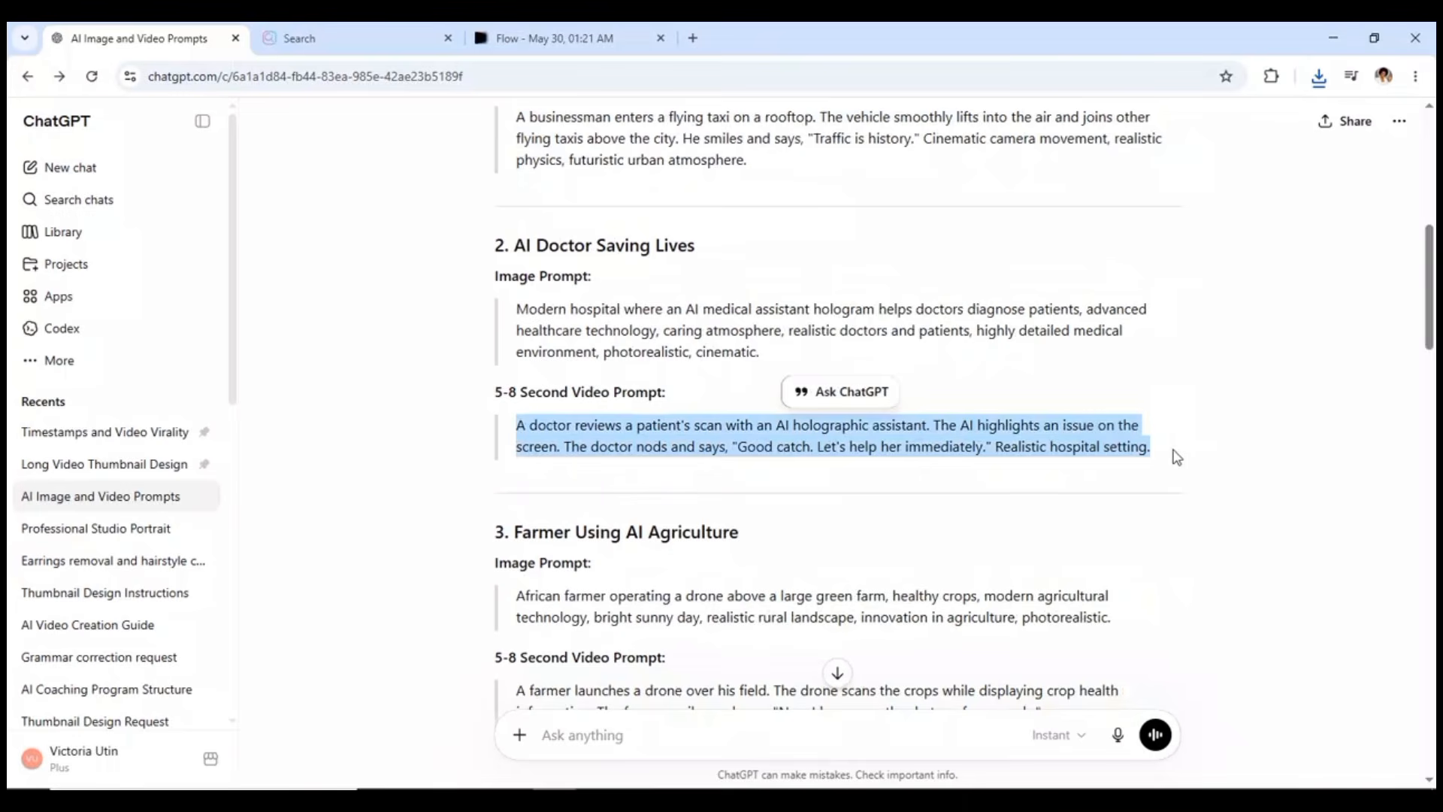
click(560, 34)
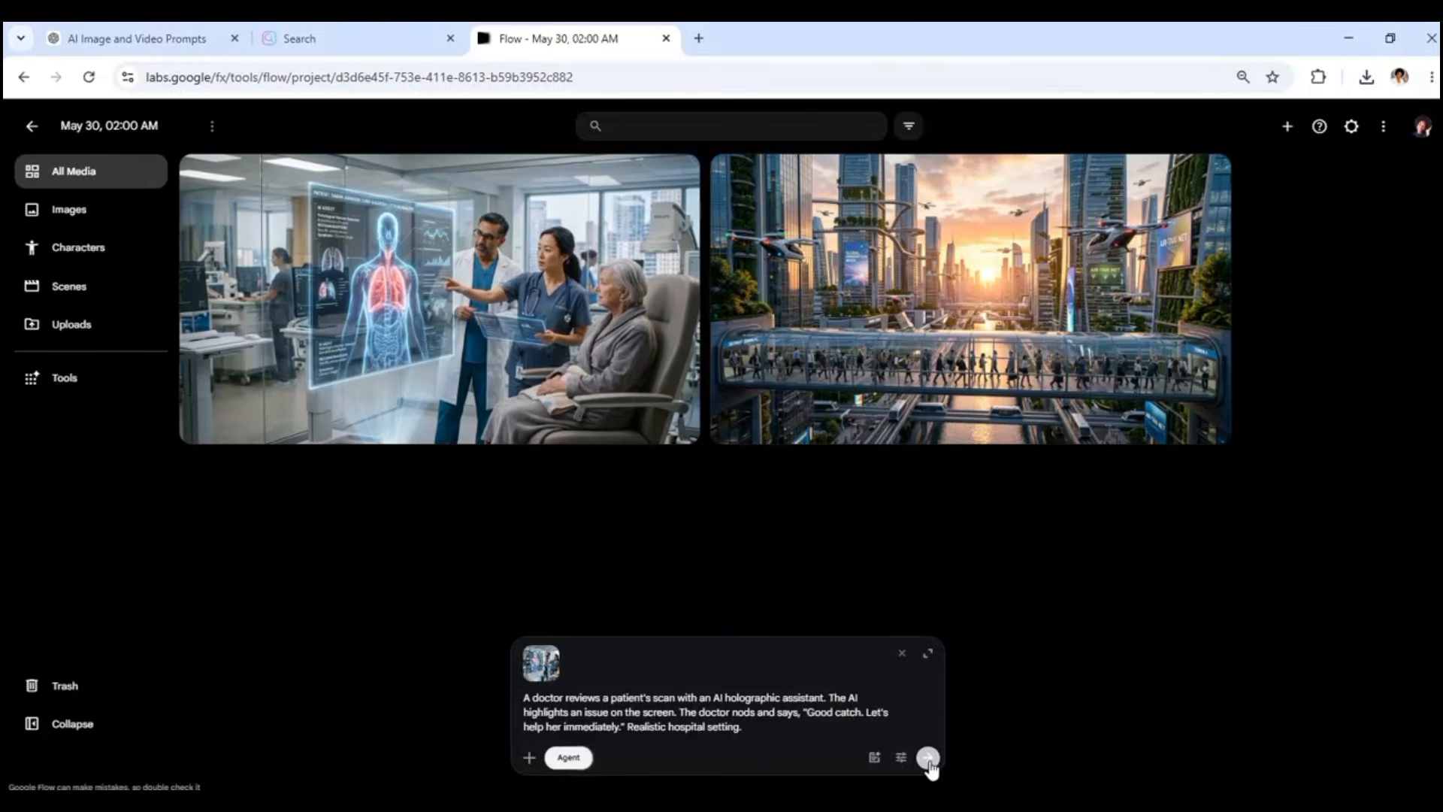
click(929, 757)
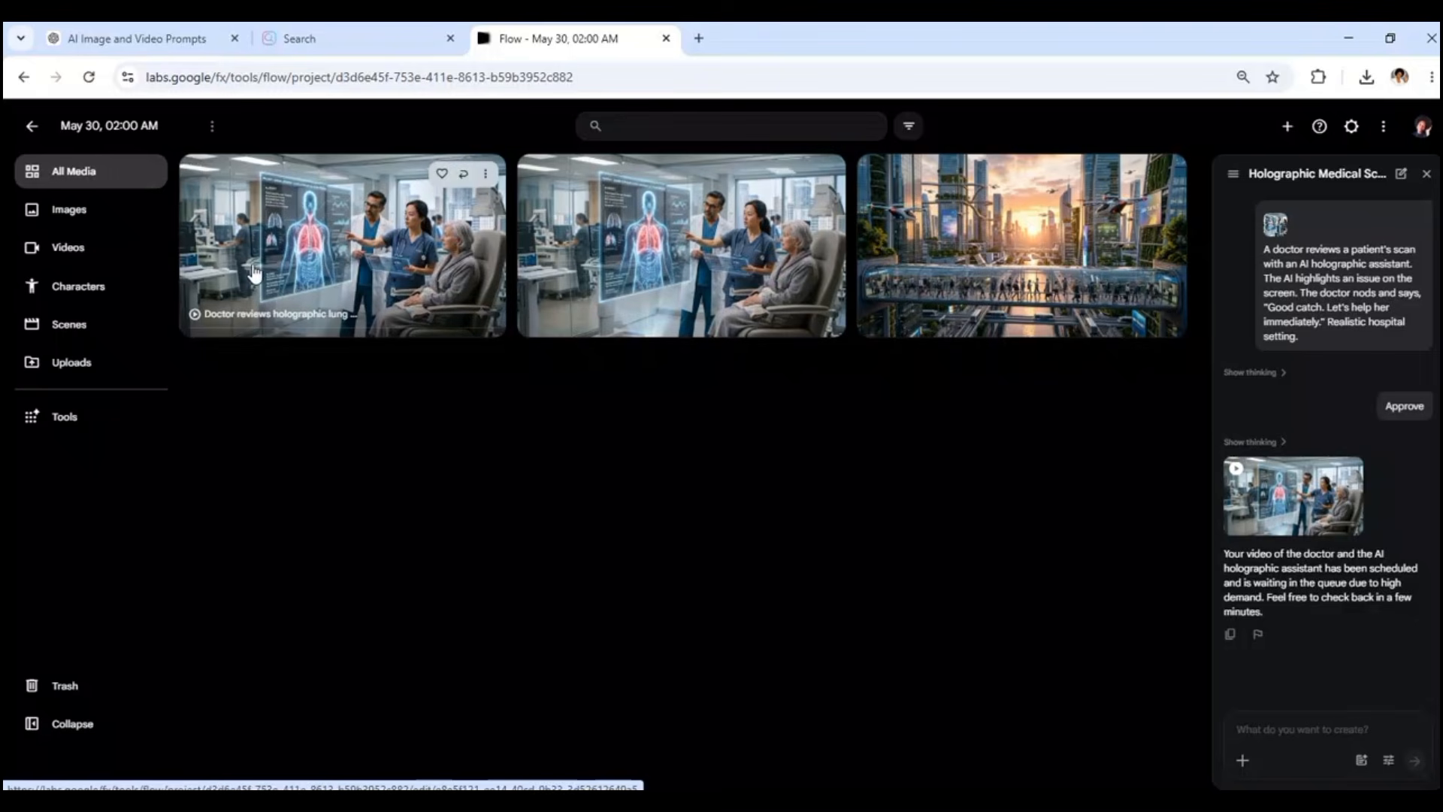
Step: Open the generated doctor video and play it through to review the clip
click(248, 288)
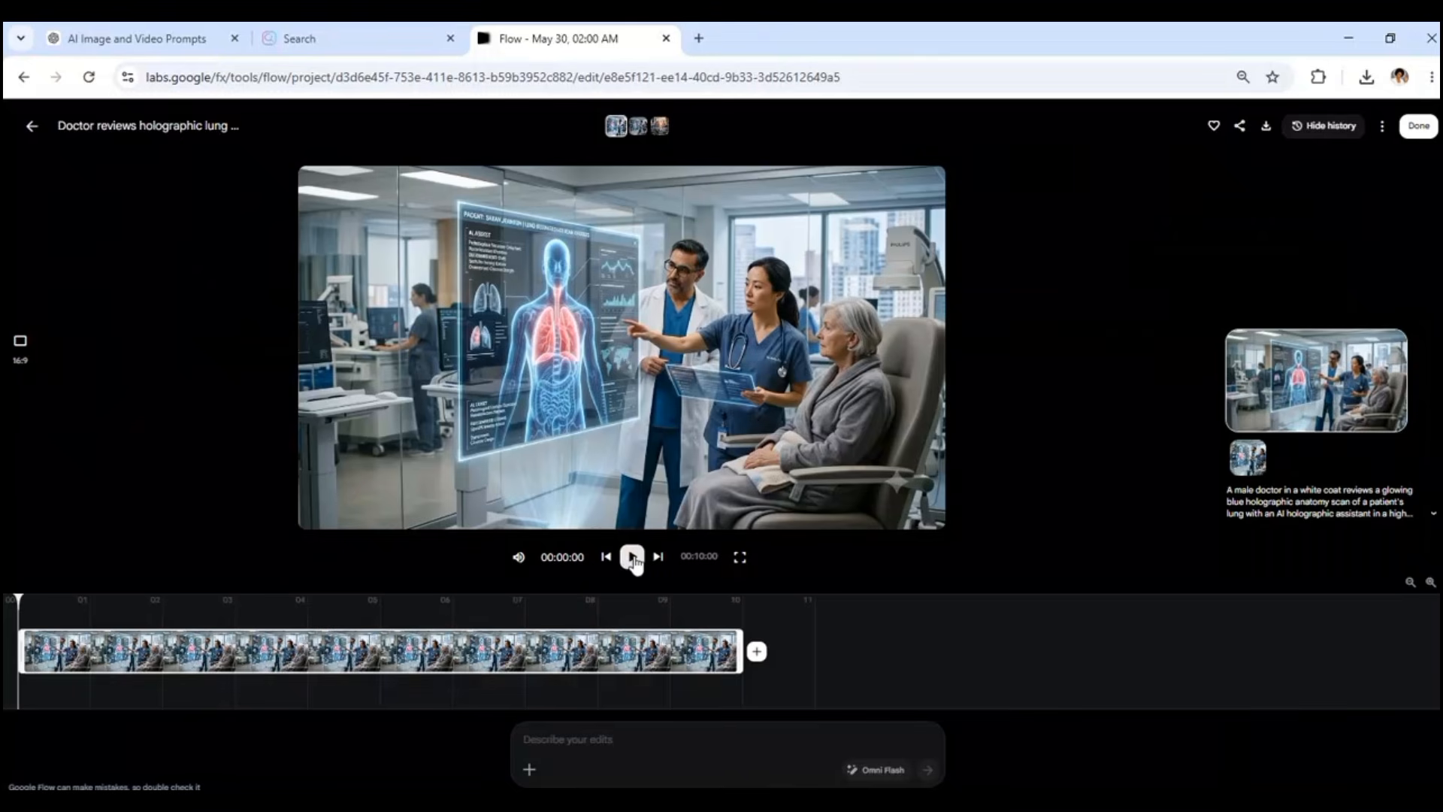
click(632, 557)
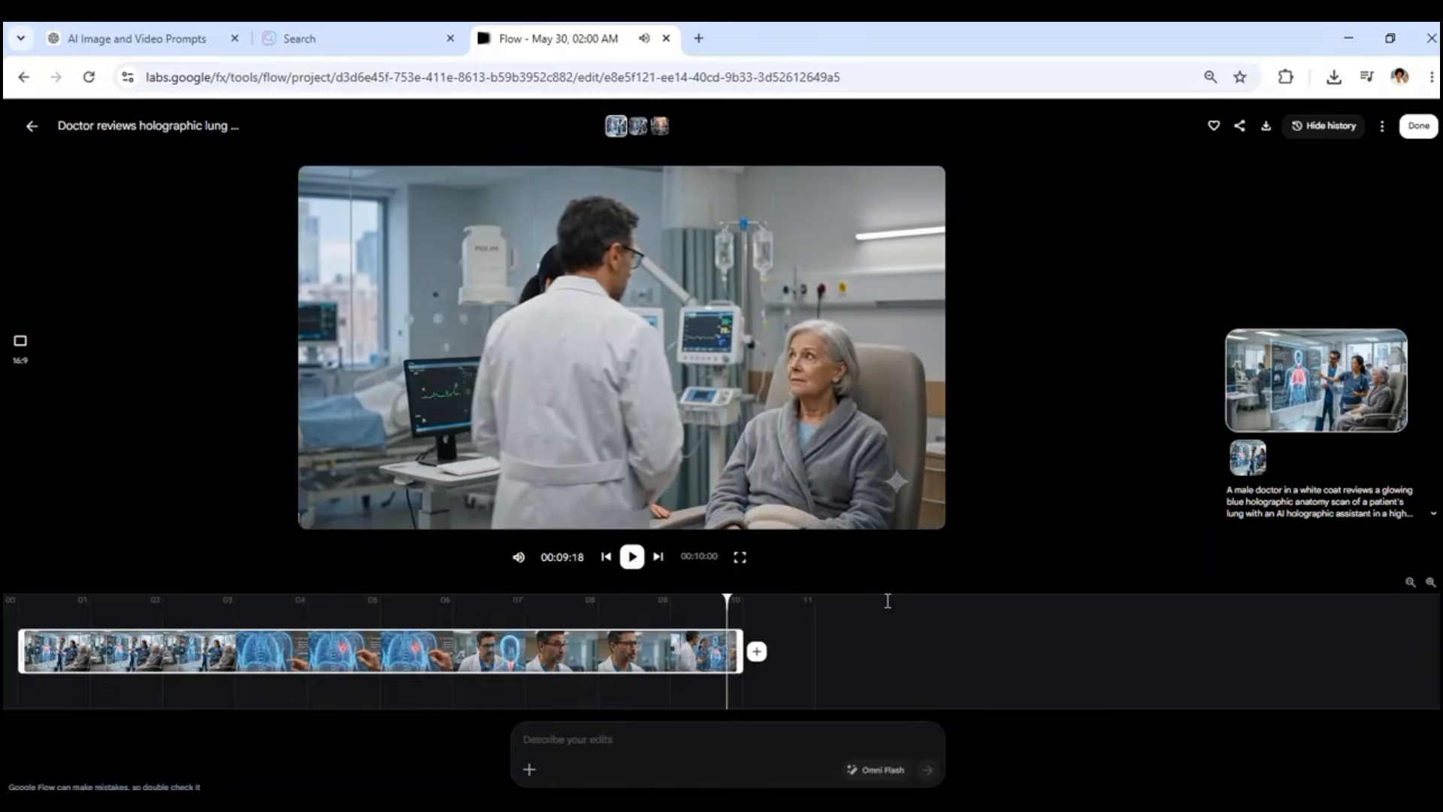
click(634, 557)
click(764, 437)
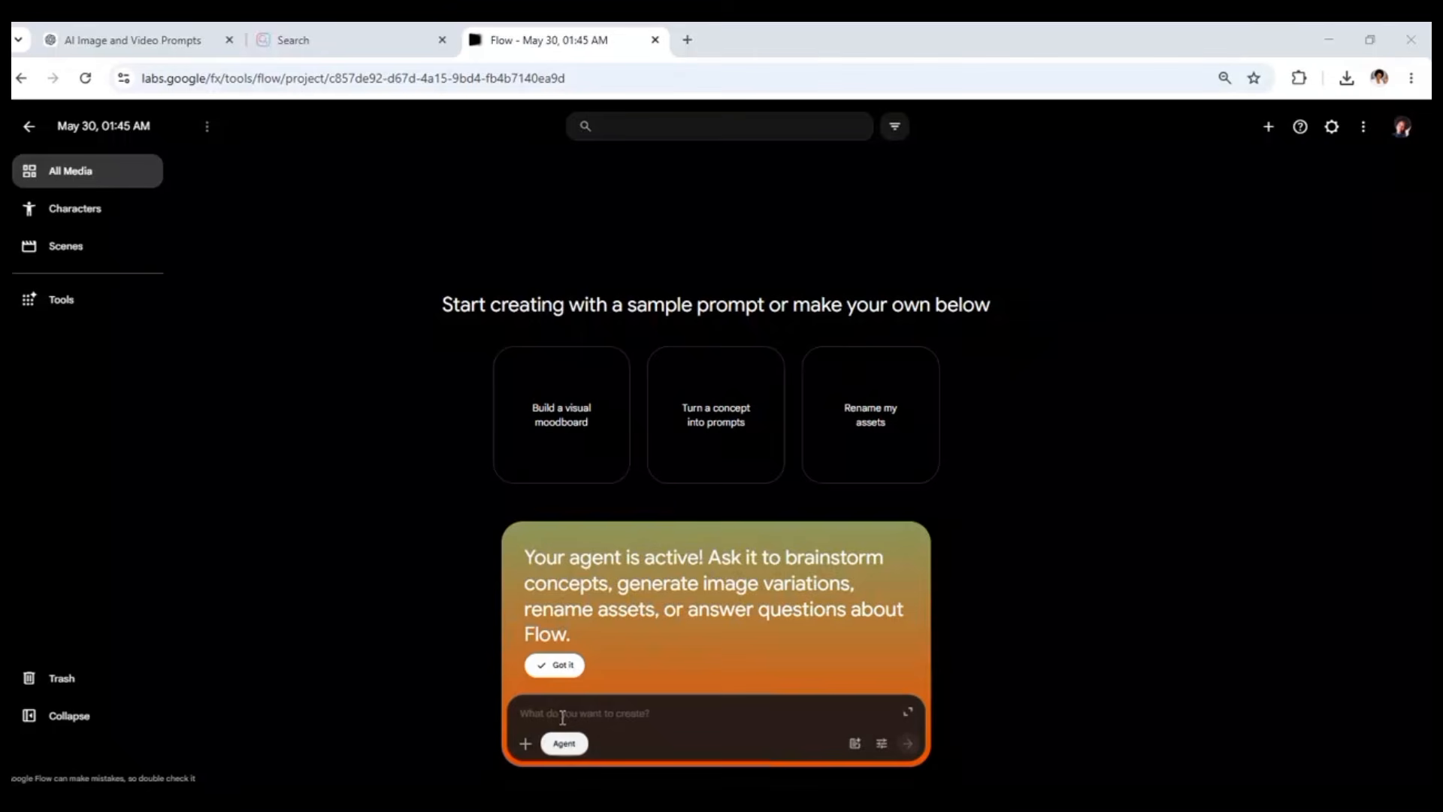
Step: Enter the agent prompt "I want to create a video about young students studying at home" in the empty project
text(I want to create a video about a young students studying at hom)
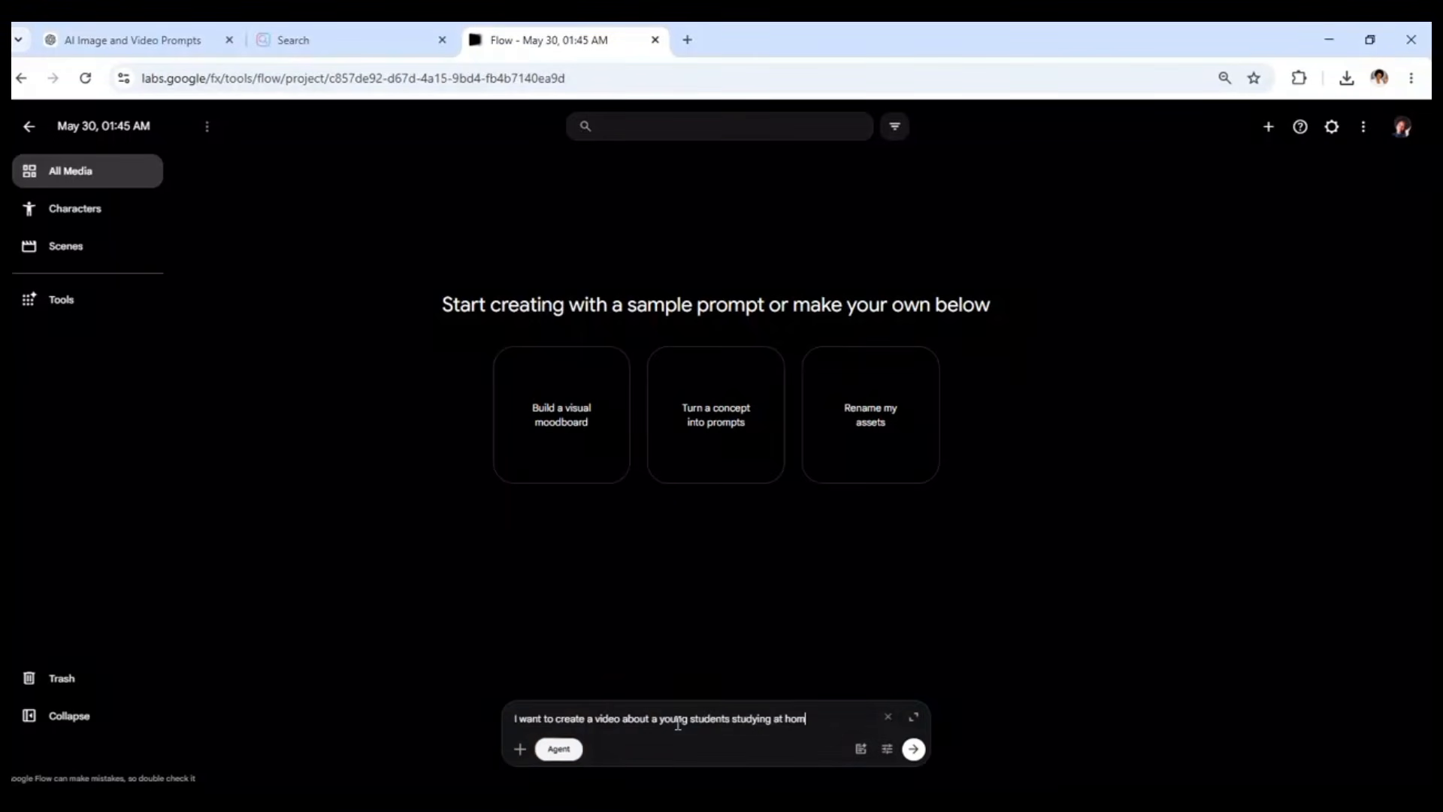
text(e)
key(BackSpace)
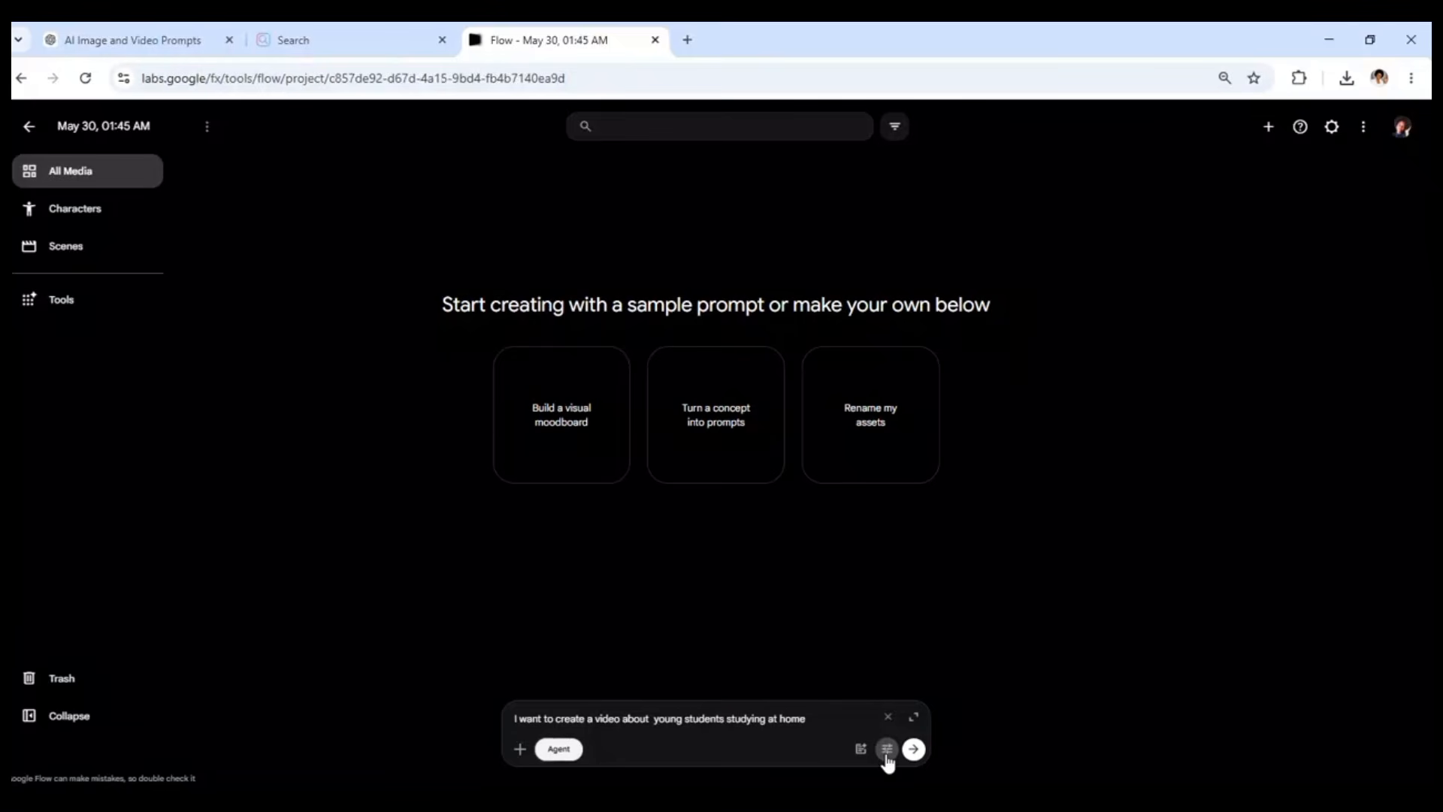
Step: Review the agent settings and their image and video model options, save them unchanged, and submit the student video prompt to the agent
click(887, 749)
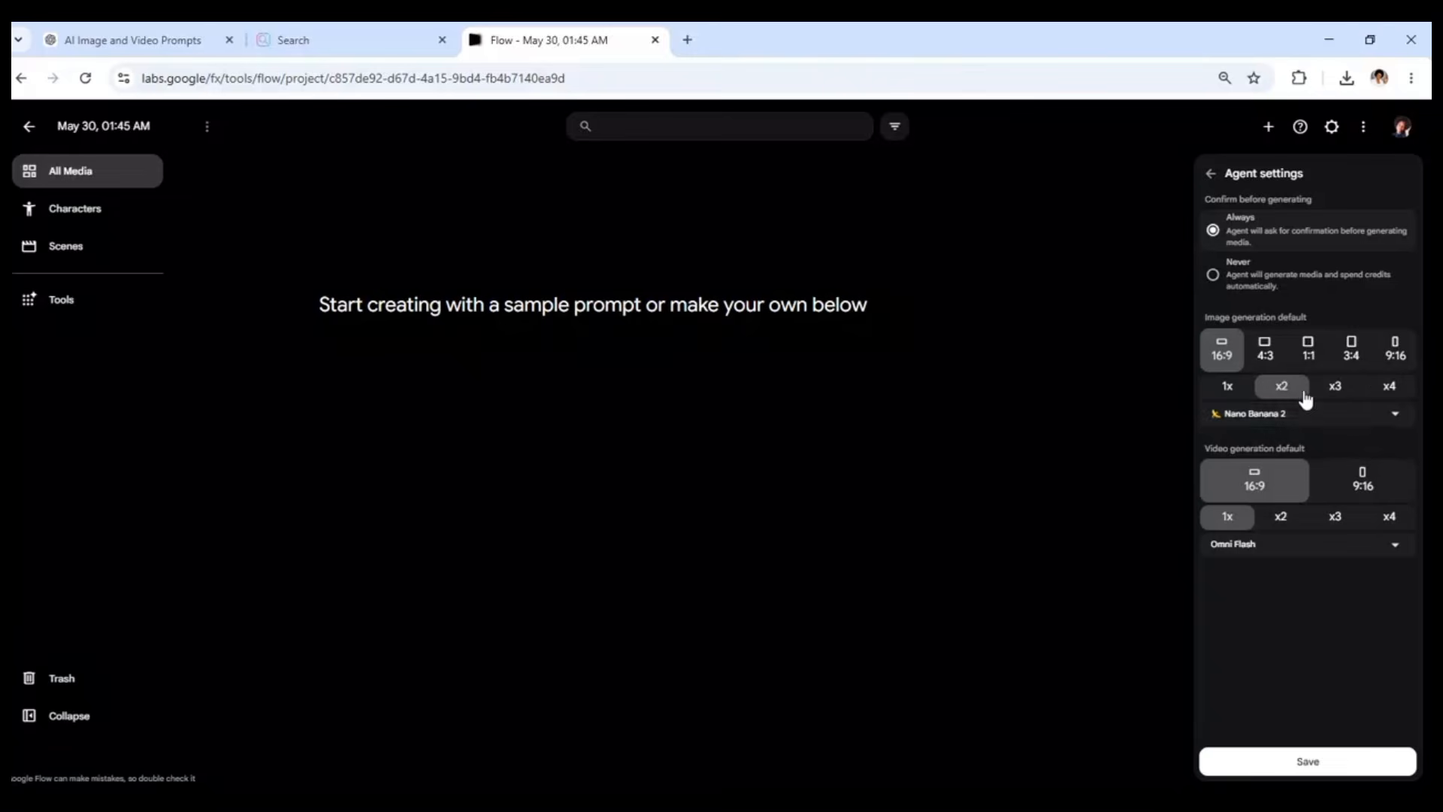
click(1396, 418)
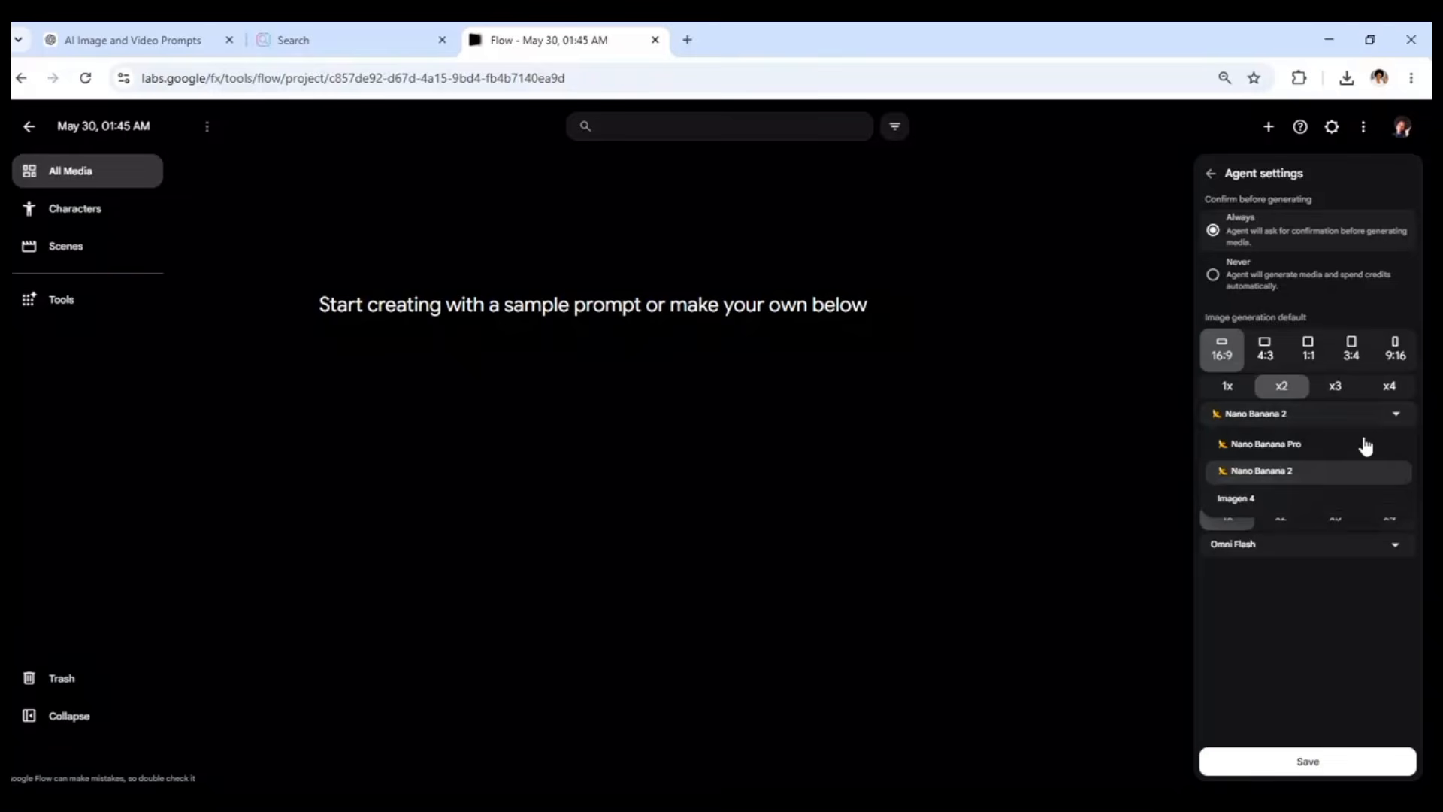
click(1393, 416)
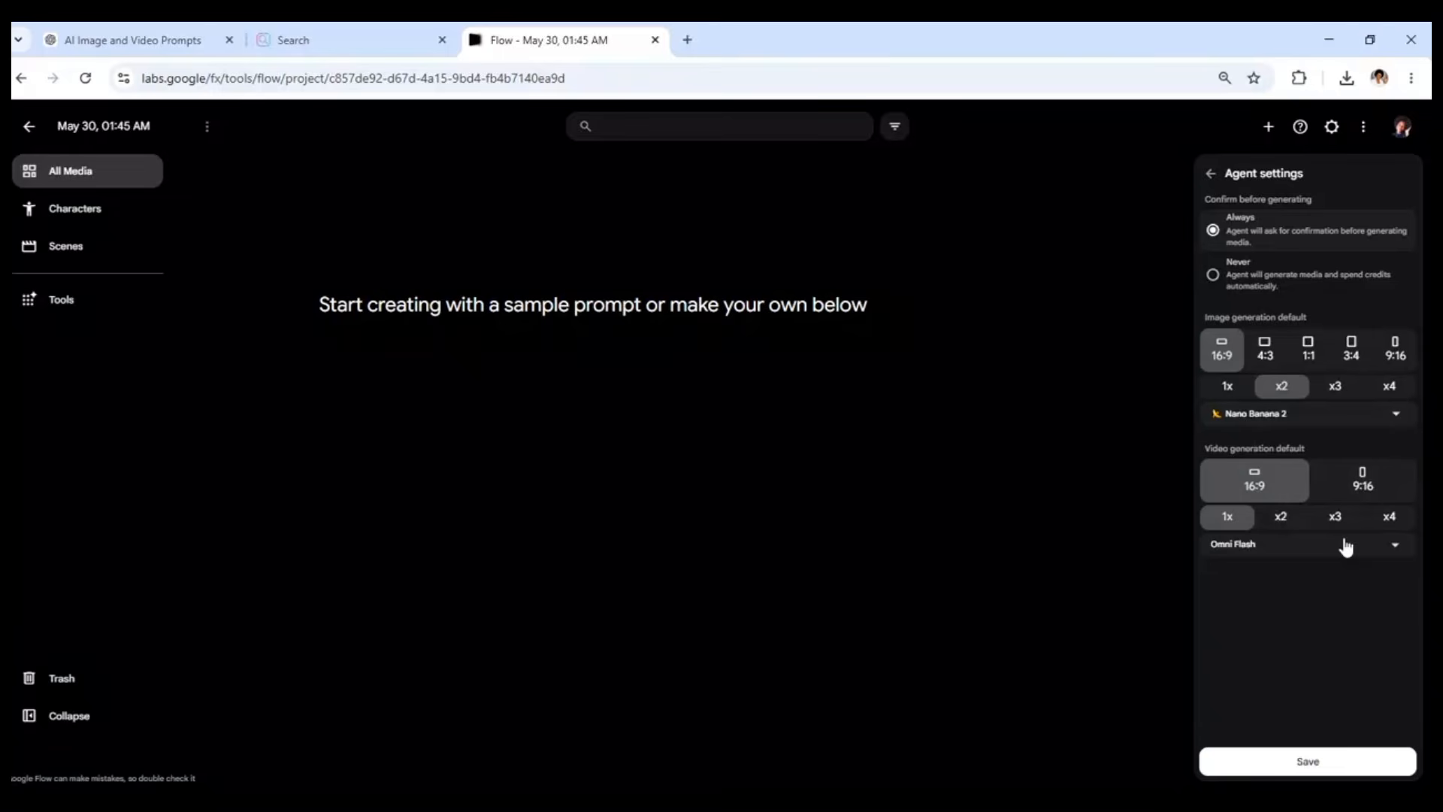
click(1393, 550)
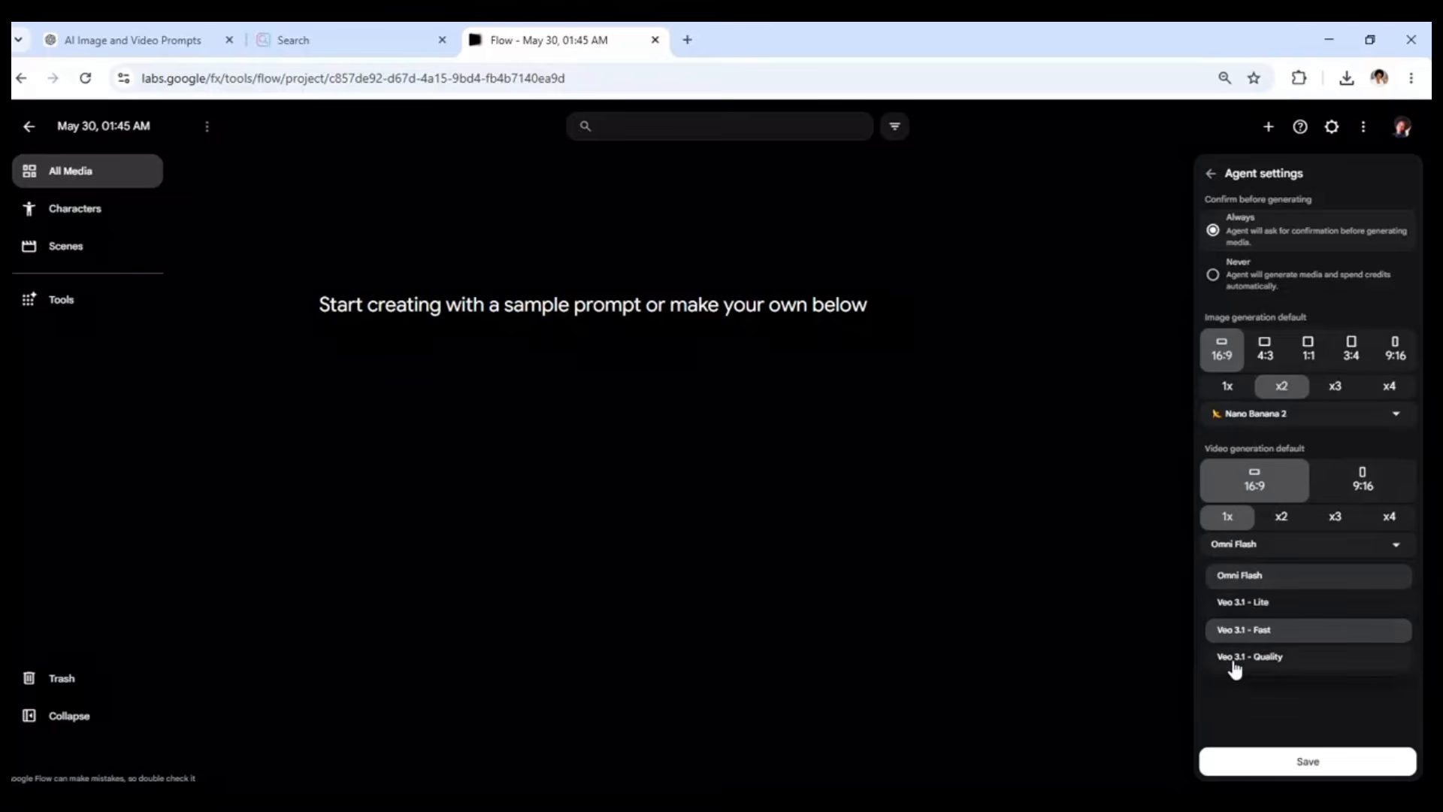
click(1308, 767)
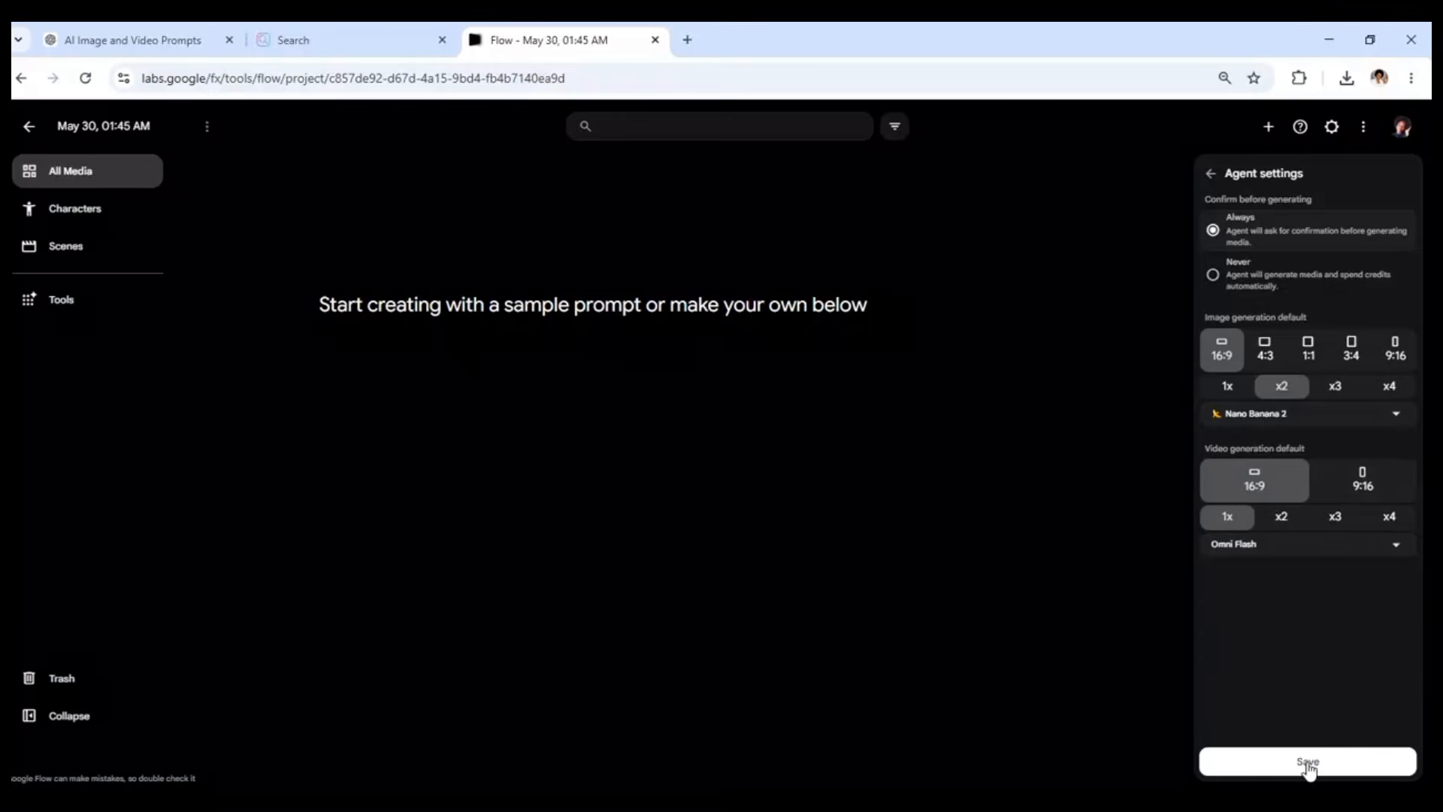
click(1309, 762)
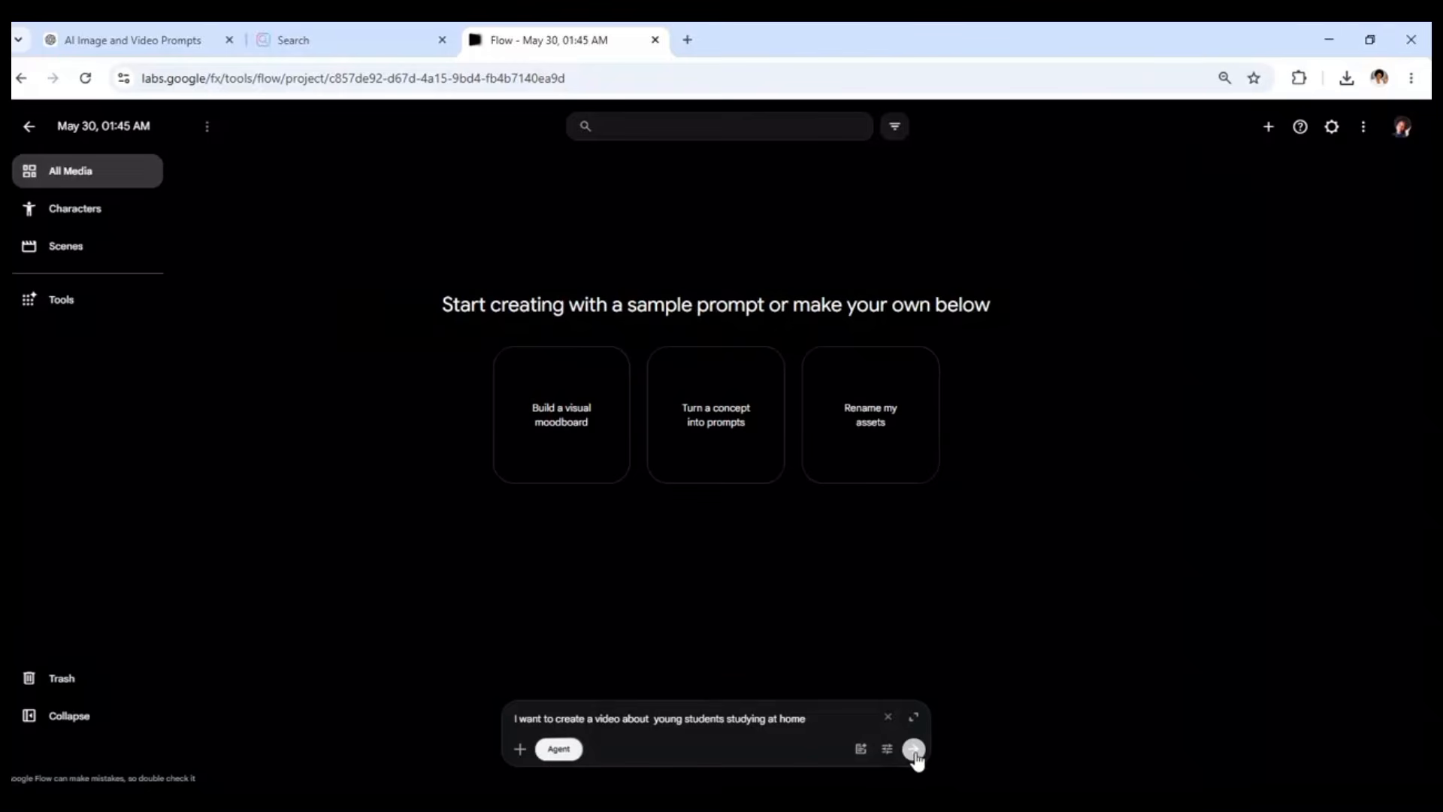
click(915, 750)
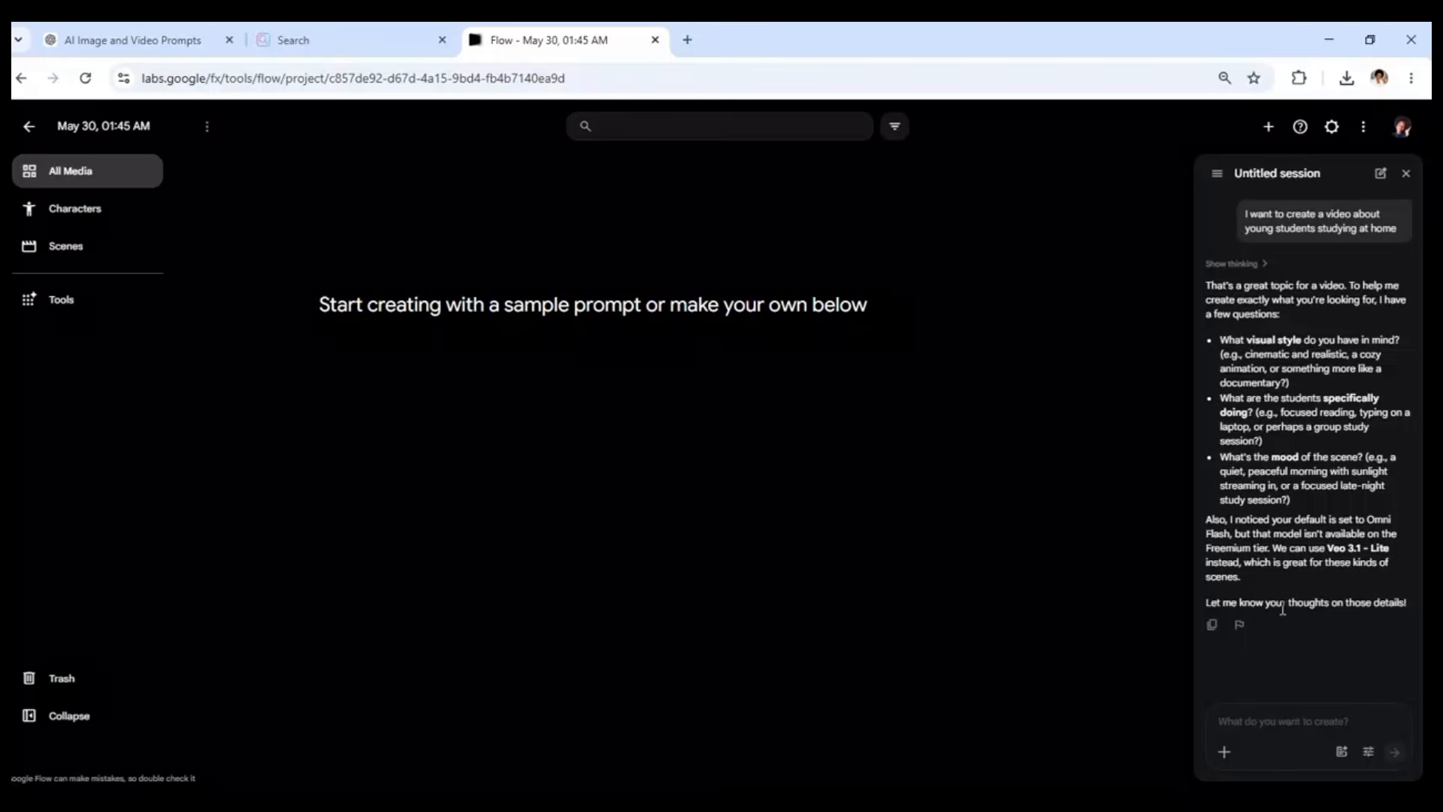
Step: Answer the agent's questions with "cinematic and realistic, focused reading, peaceful morning with sunlight streaming in," and approve the video generation
drag(1246, 354, 1343, 354)
key(ctrl+c)
click(1238, 720)
key(ctrl+v)
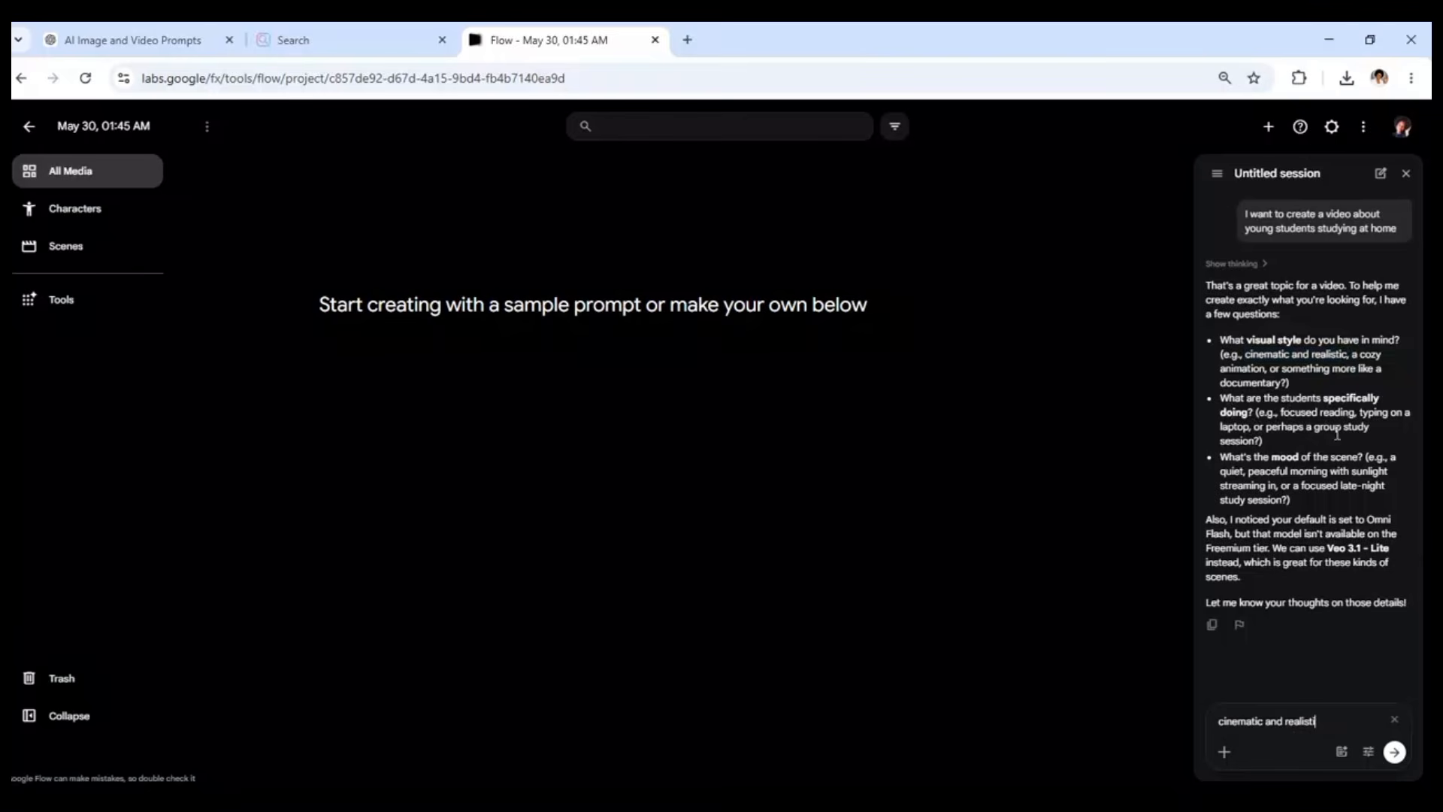
drag(1279, 413, 1361, 412)
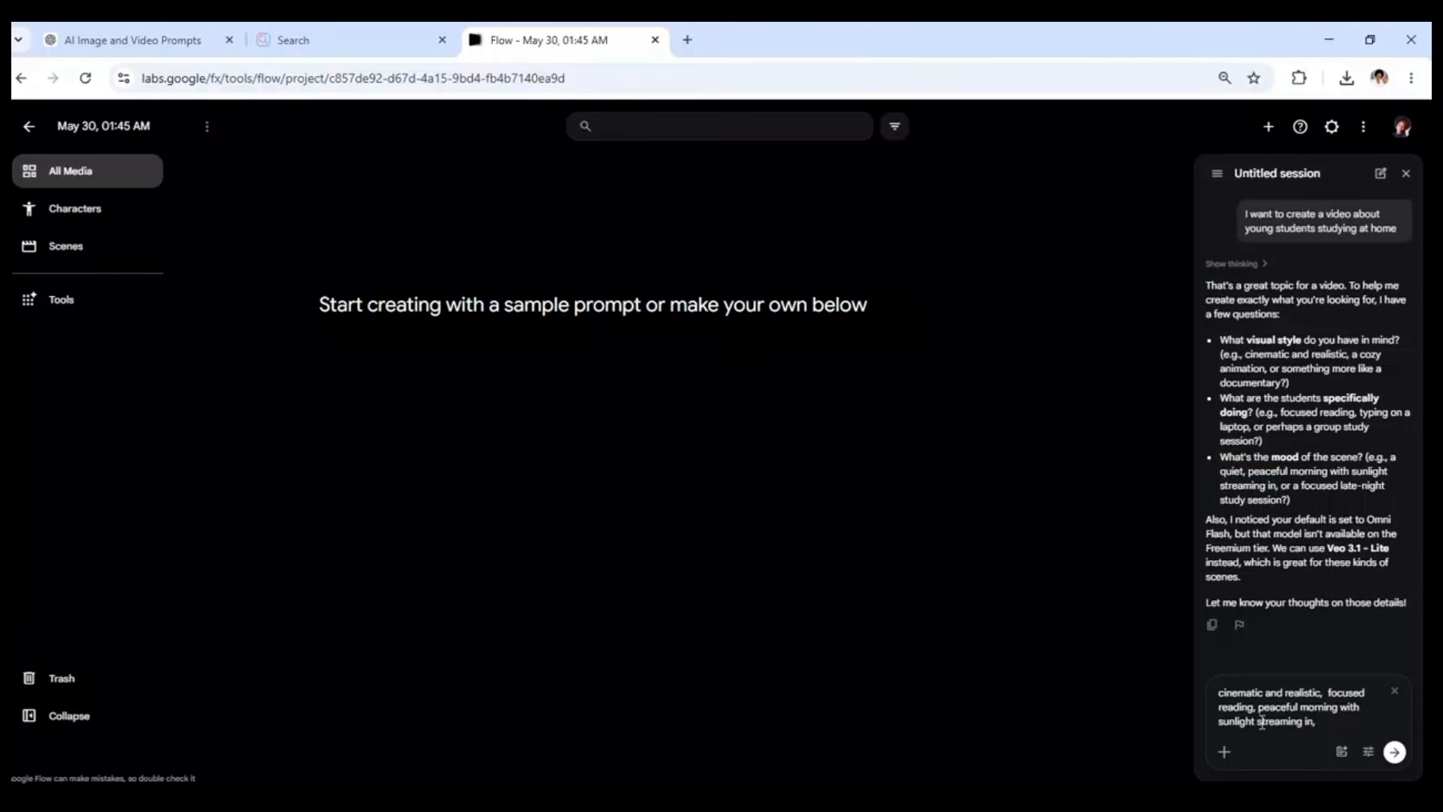
click(1394, 755)
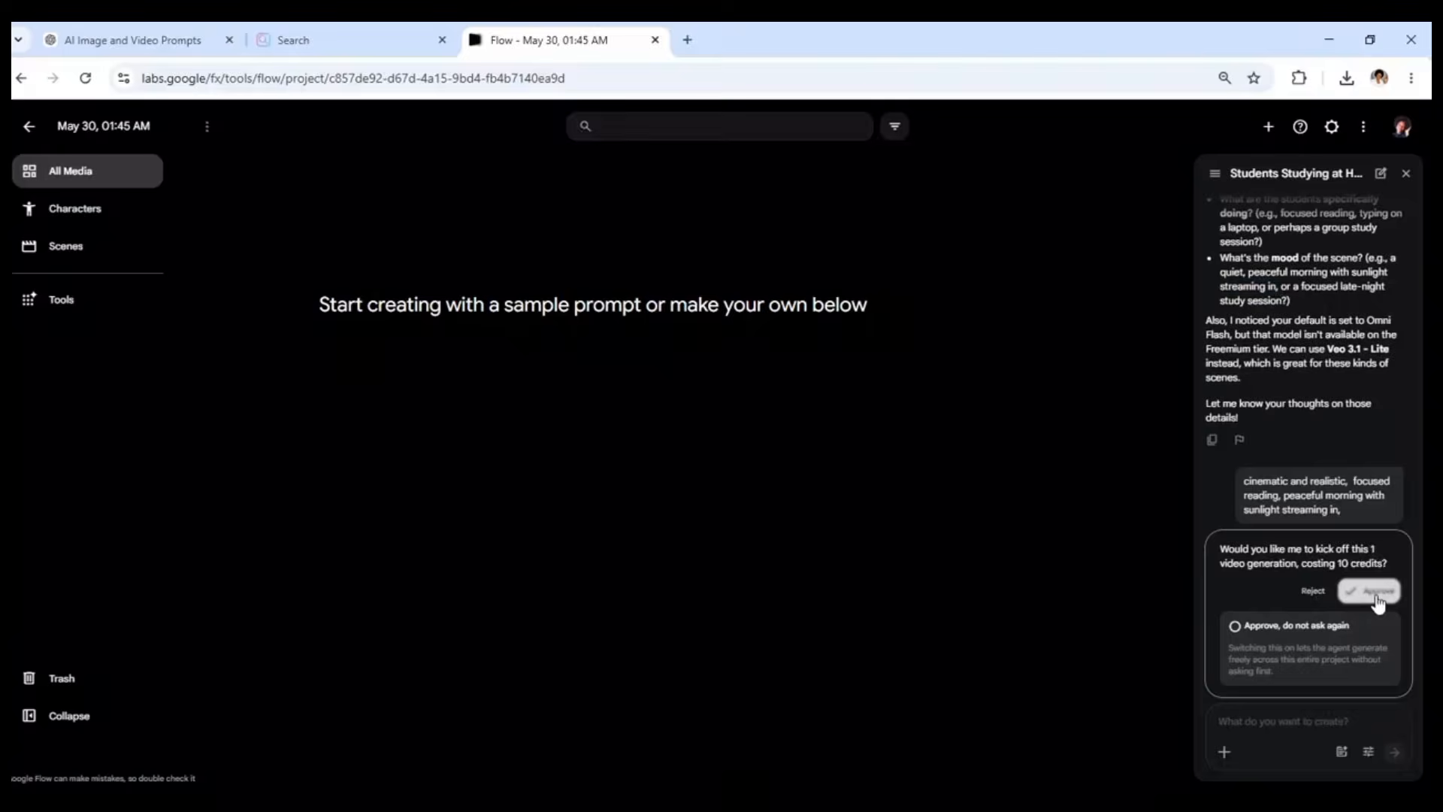
click(1376, 592)
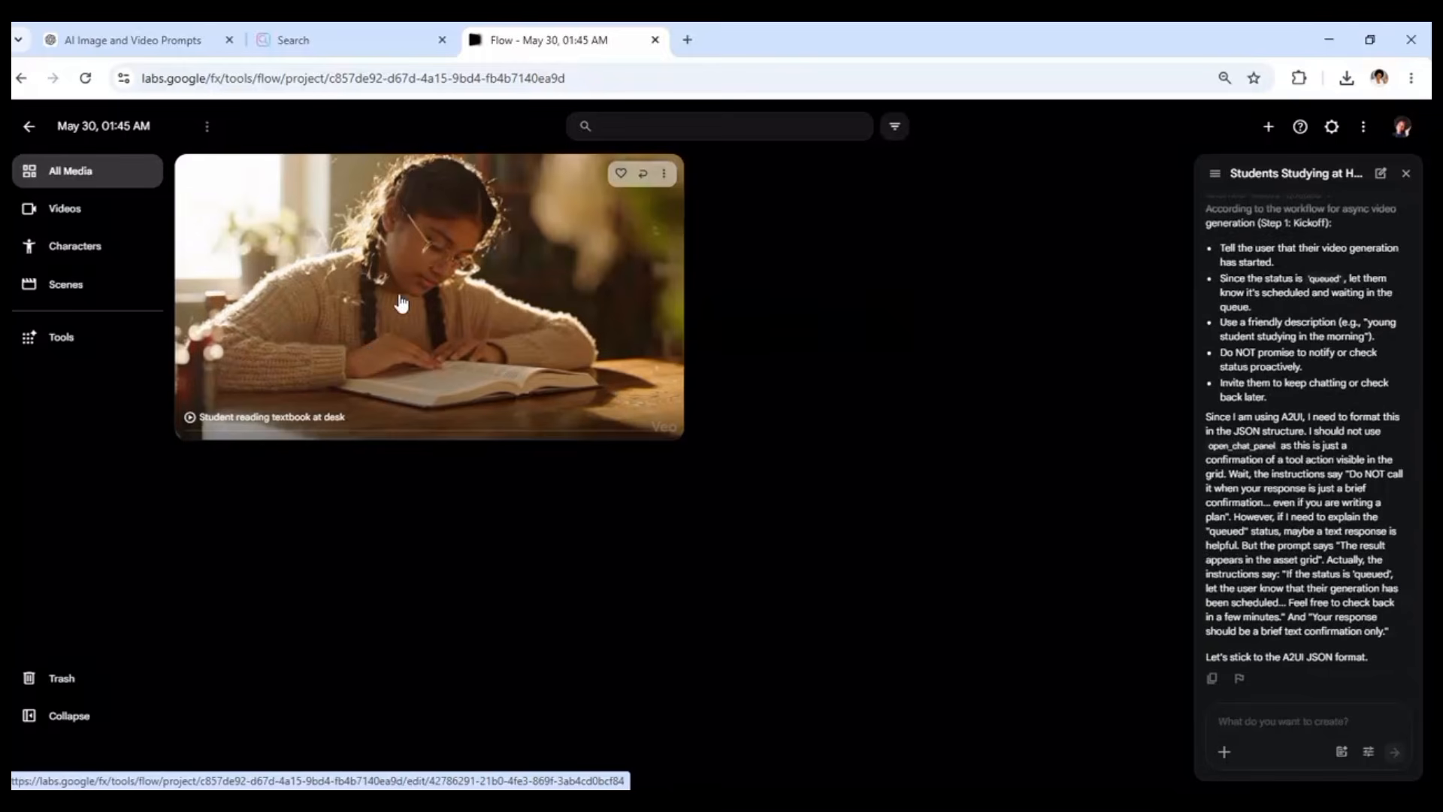
Step: Open the generated video of the student reading a textbook at a desk and play it
click(191, 420)
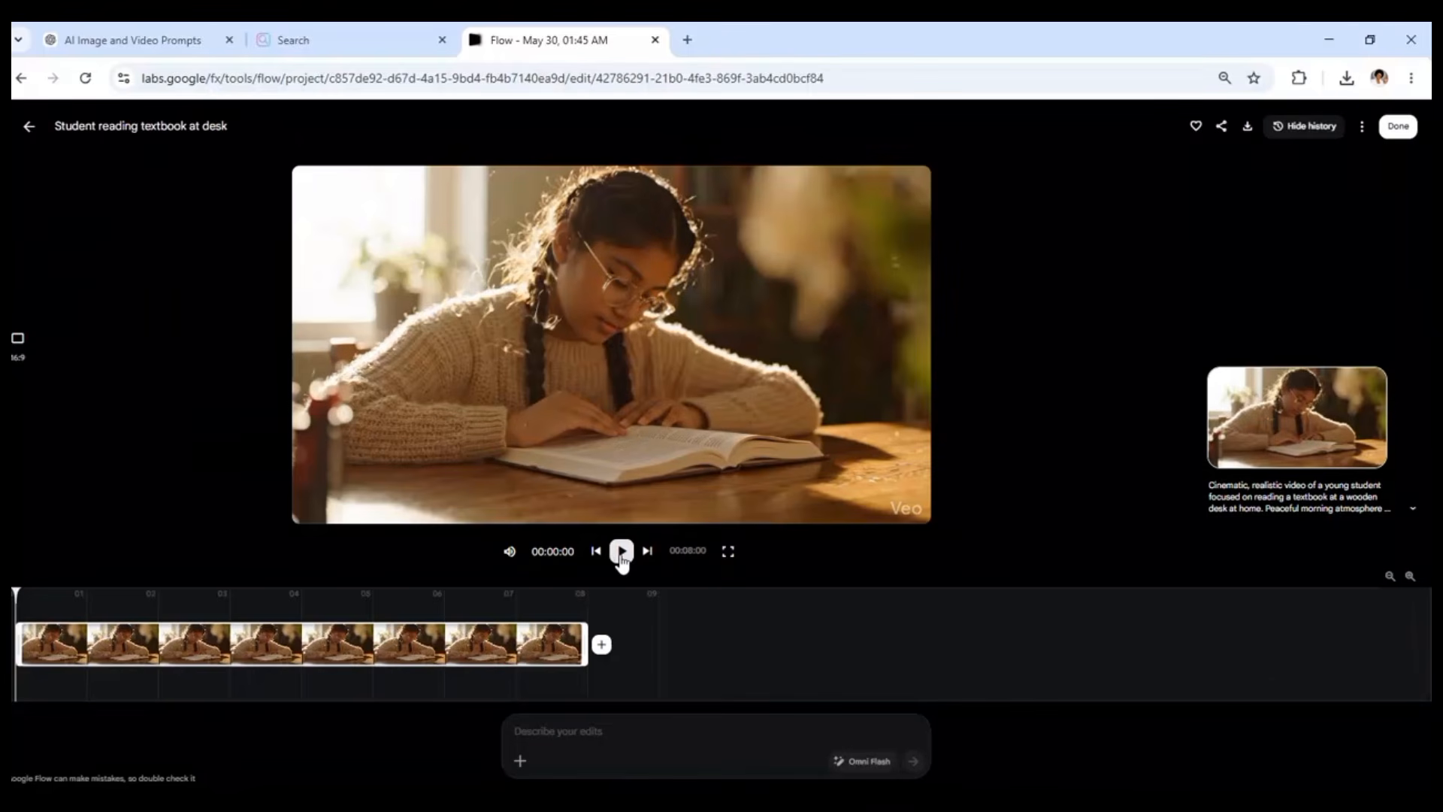
click(621, 551)
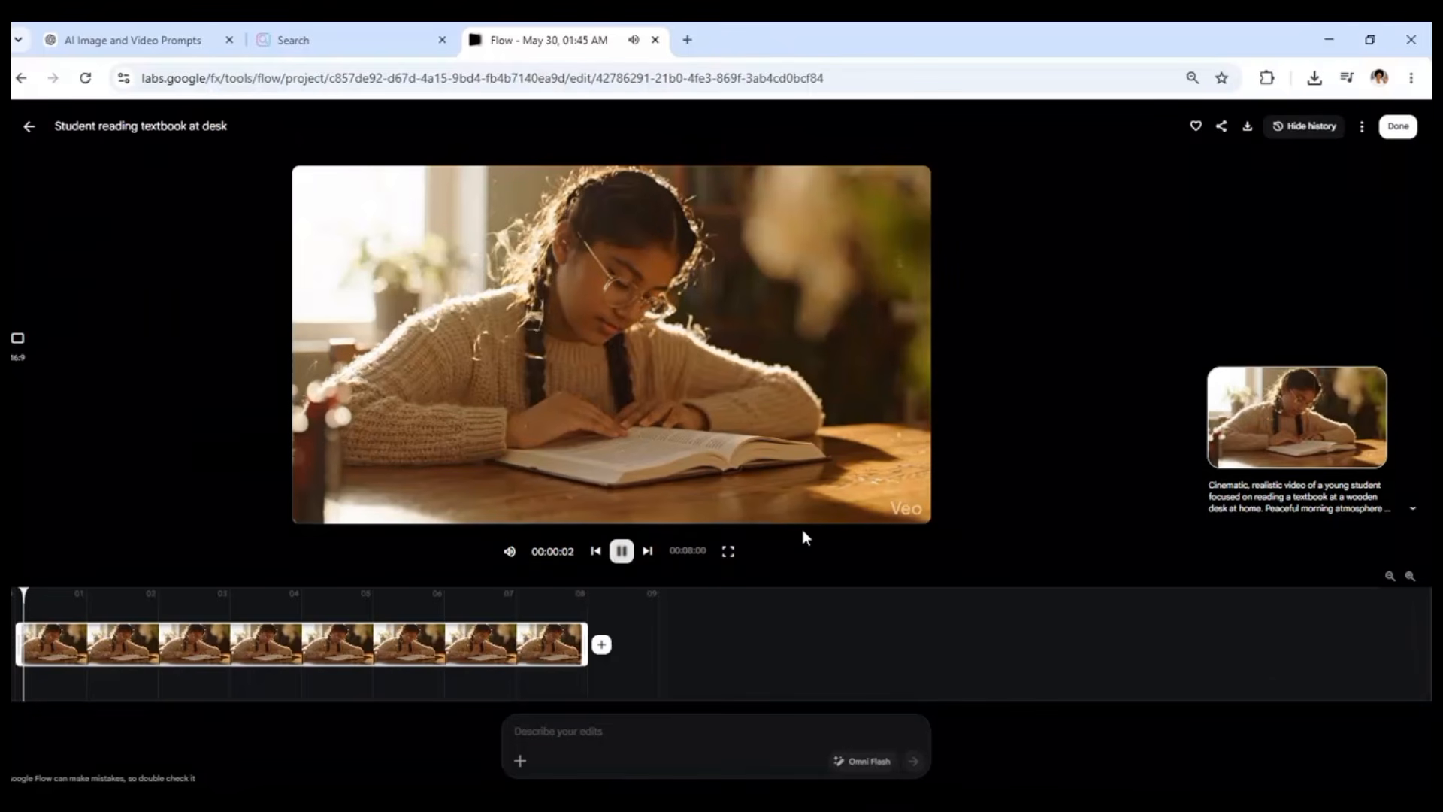